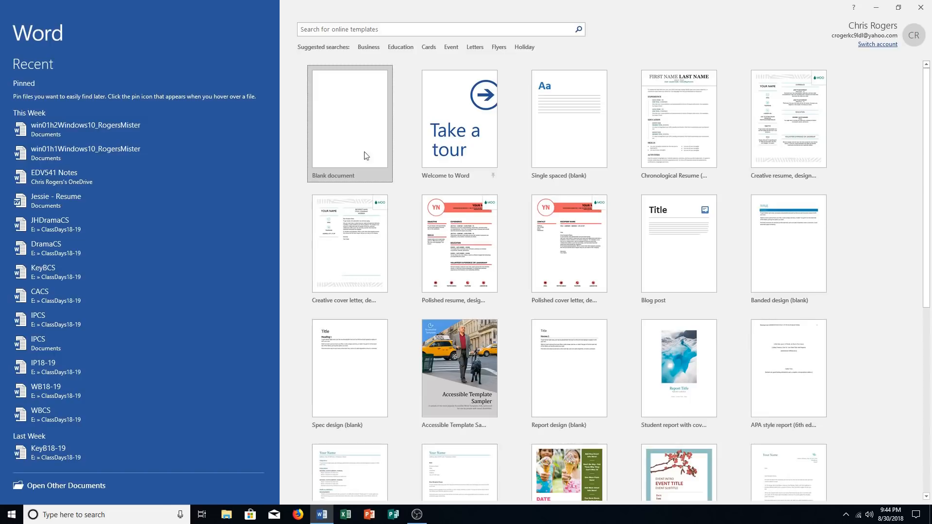
Create a new blank document and start the Windows Magnifier.
left_click(348, 136)
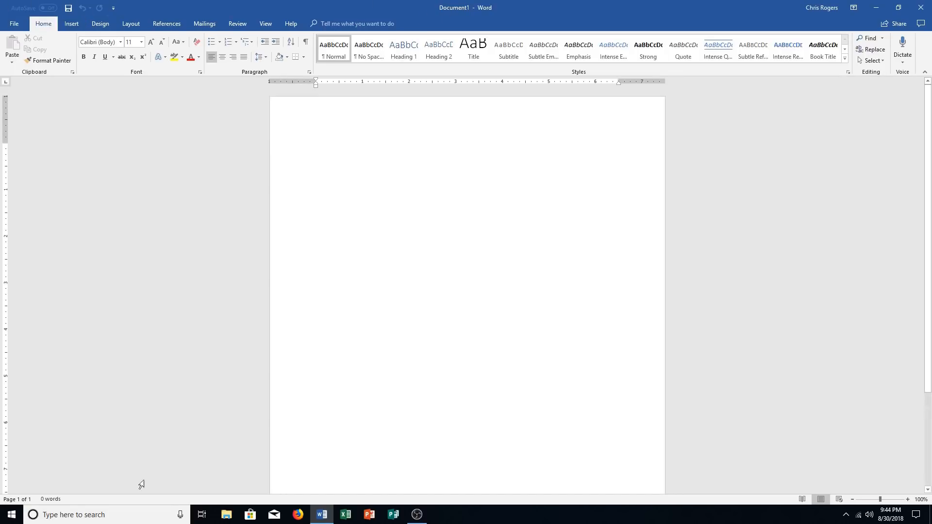
left_click(107, 515)
type("magnifie")
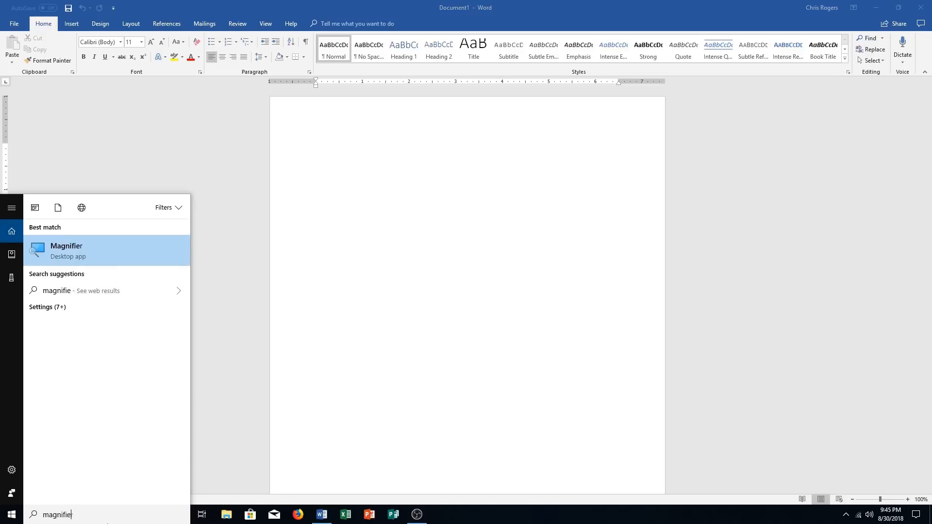
key("Return")
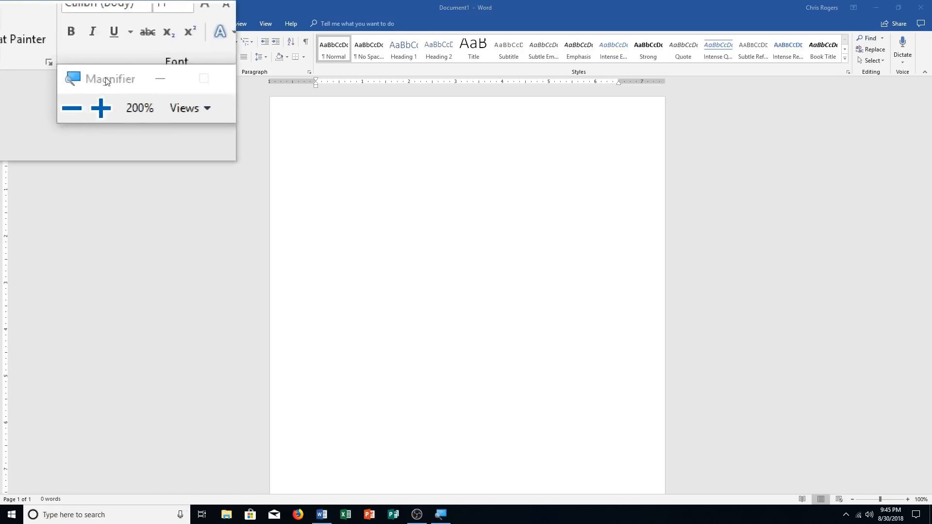
left_click(129, 82)
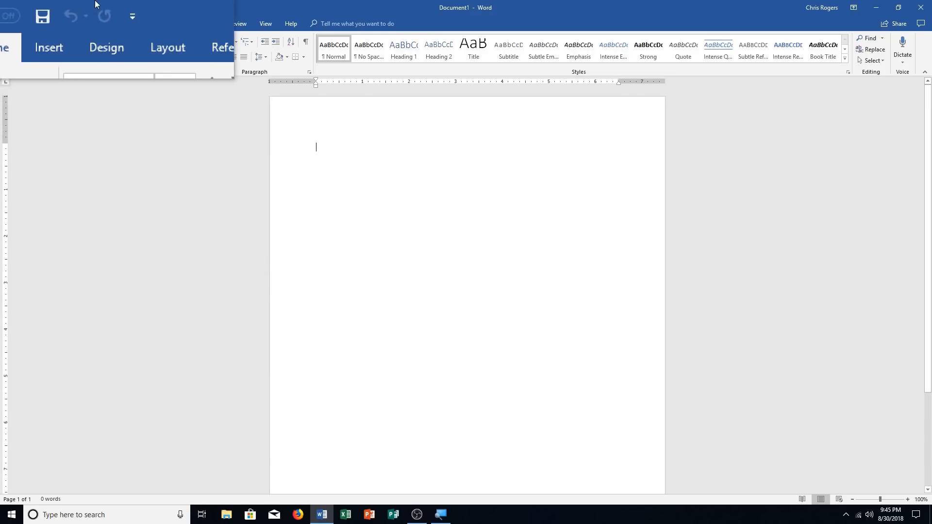
Save the document in the Documents folder, naming it w01h1Refuge_ followed by the person's last and first name.
left_click(68, 11)
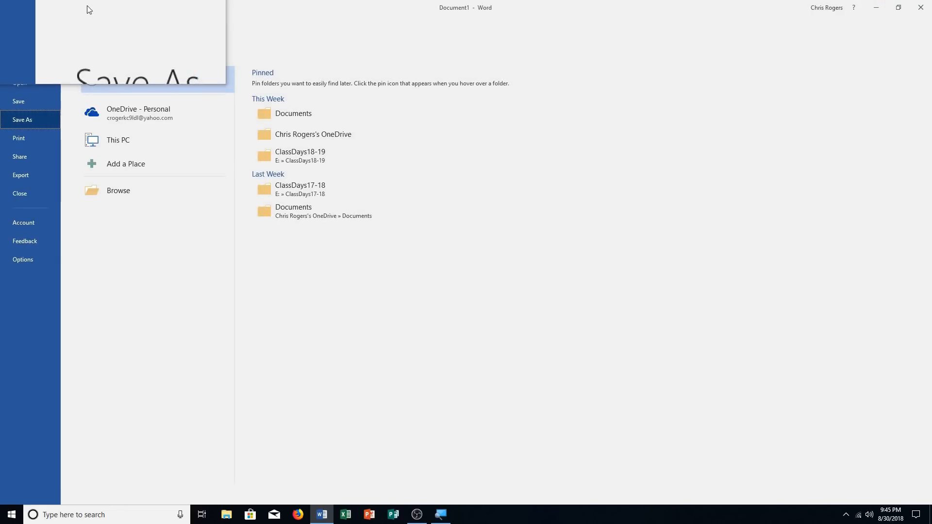
left_click(130, 191)
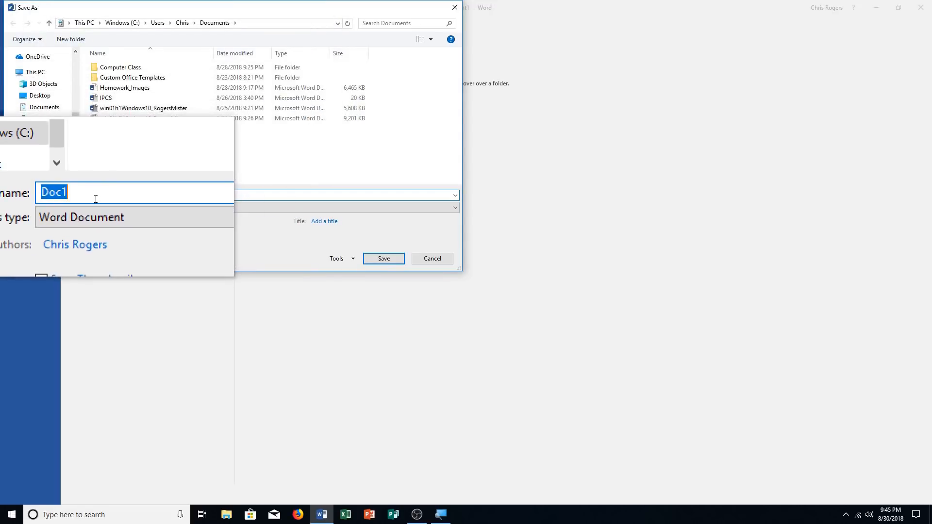
type("w")
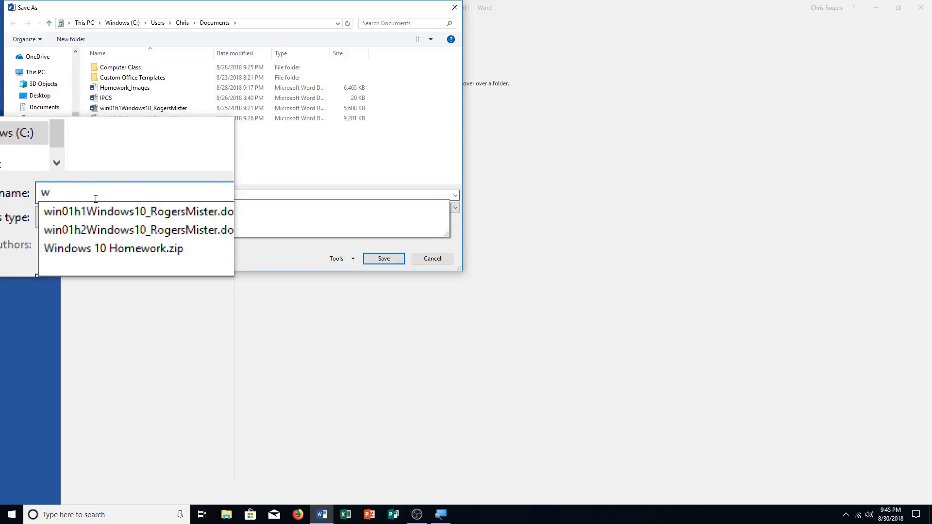
type("01h")
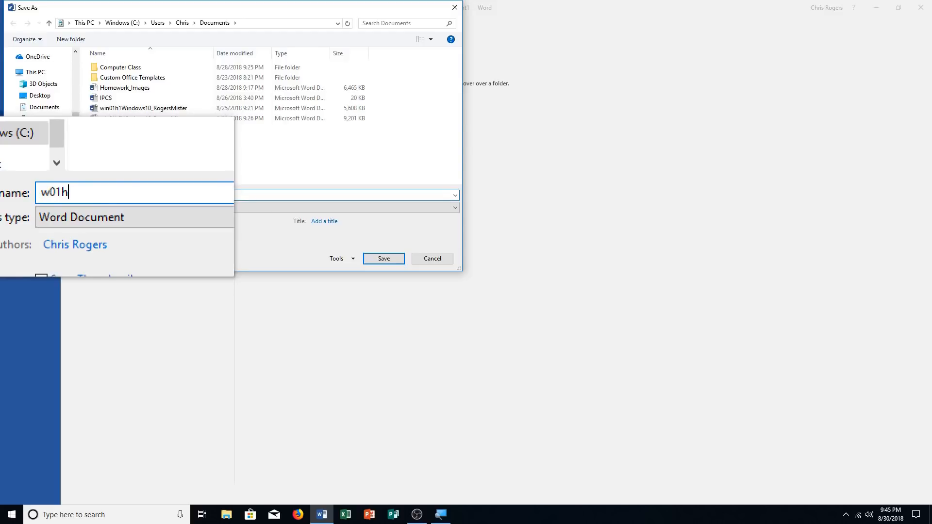
type("1Refuge_RogersMister")
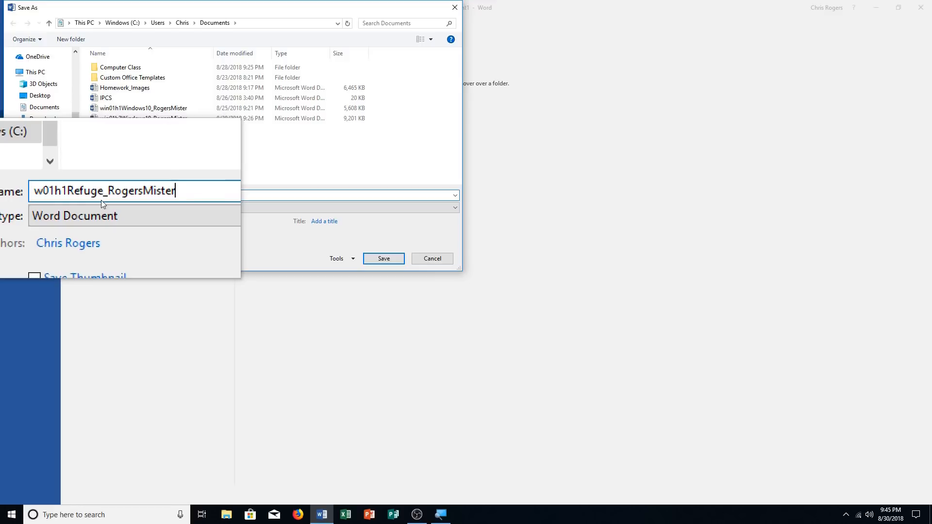
left_click(372, 261)
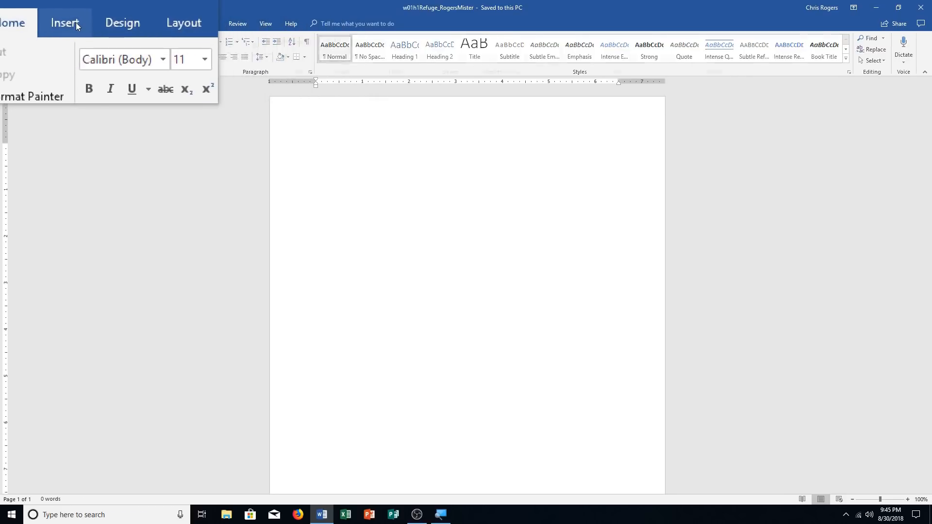
Dismiss the 3D models tip and open the file chooser for inserting text from a file.
left_click(76, 22)
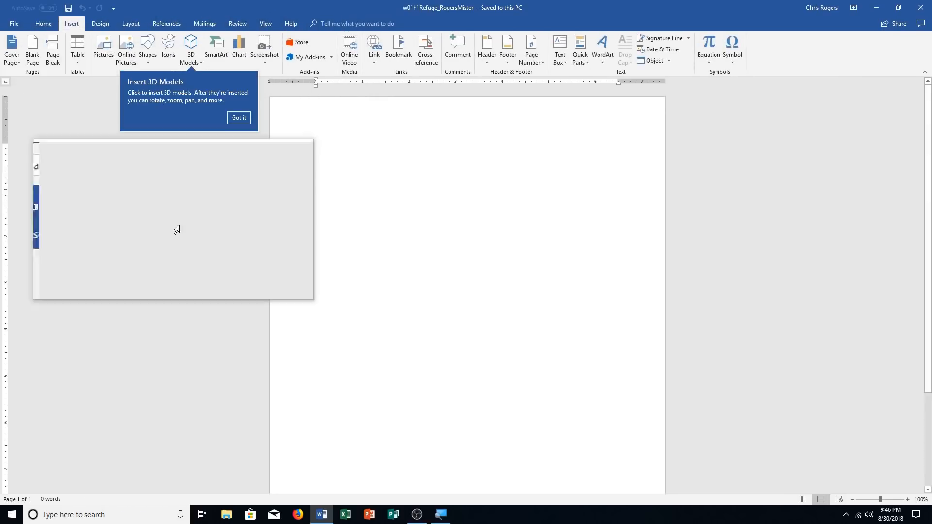
left_click(233, 119)
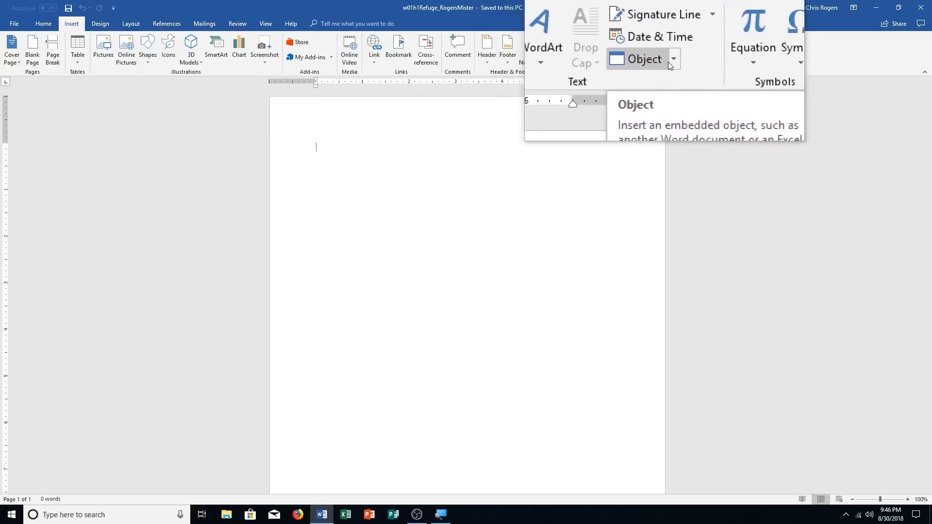
left_click(670, 62)
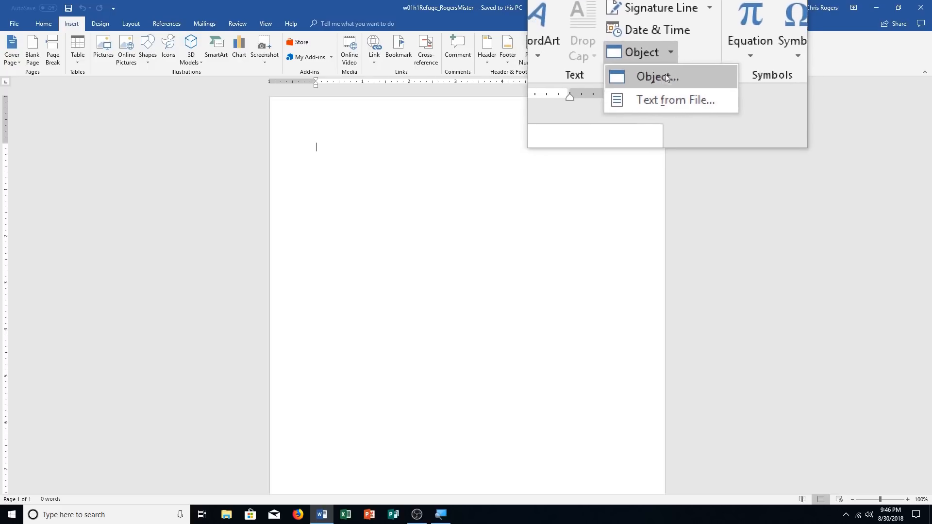
left_click(663, 82)
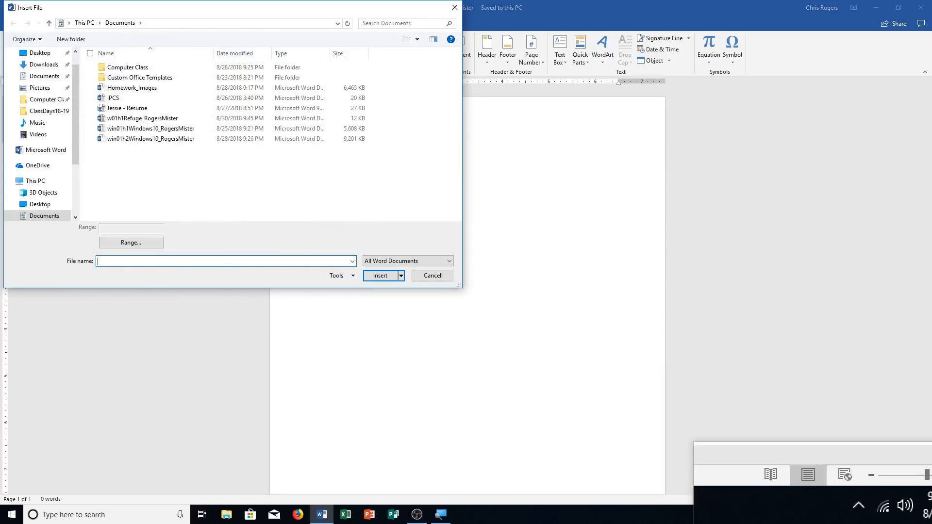
left_click(842, 520)
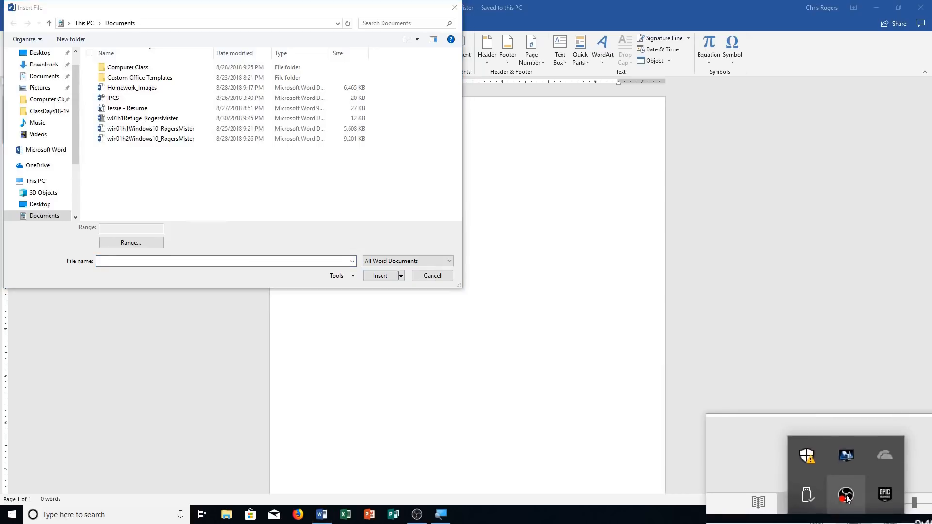
right_click(846, 495)
left_click(853, 468)
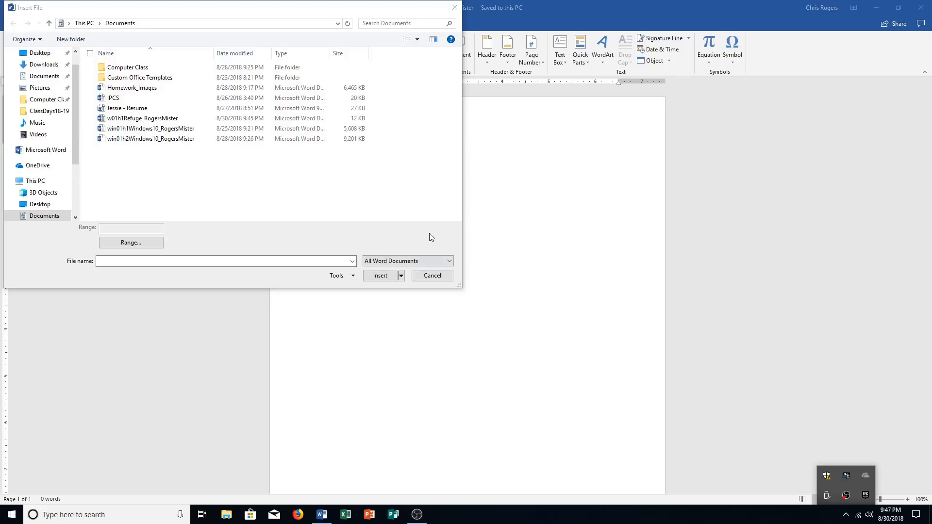
left_click(444, 194)
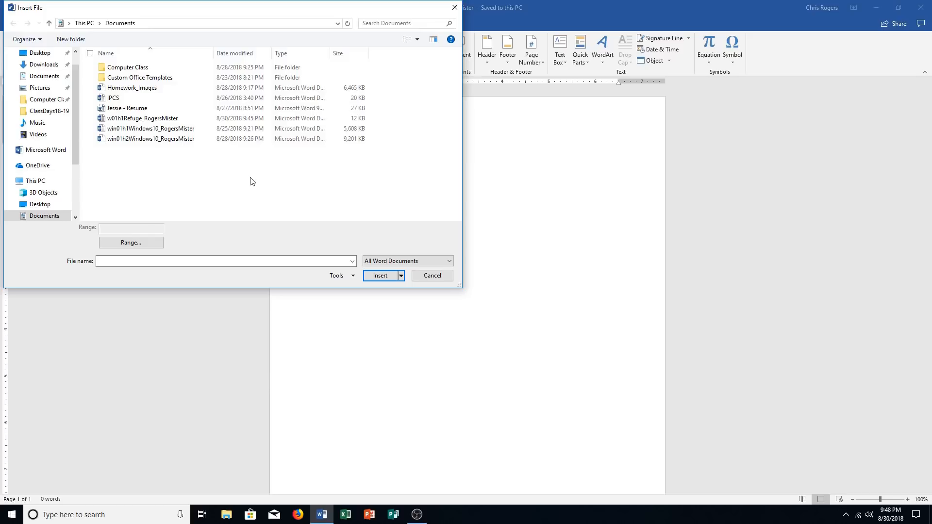
Insert the text of w01h1Camps from the Downloads folder and return to the beginning of the document.
left_click(54, 65)
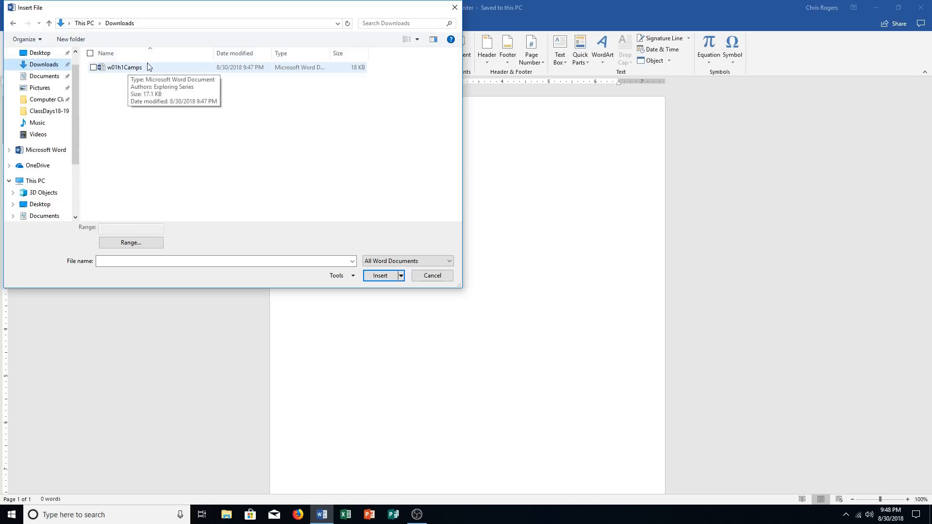
left_click(149, 67)
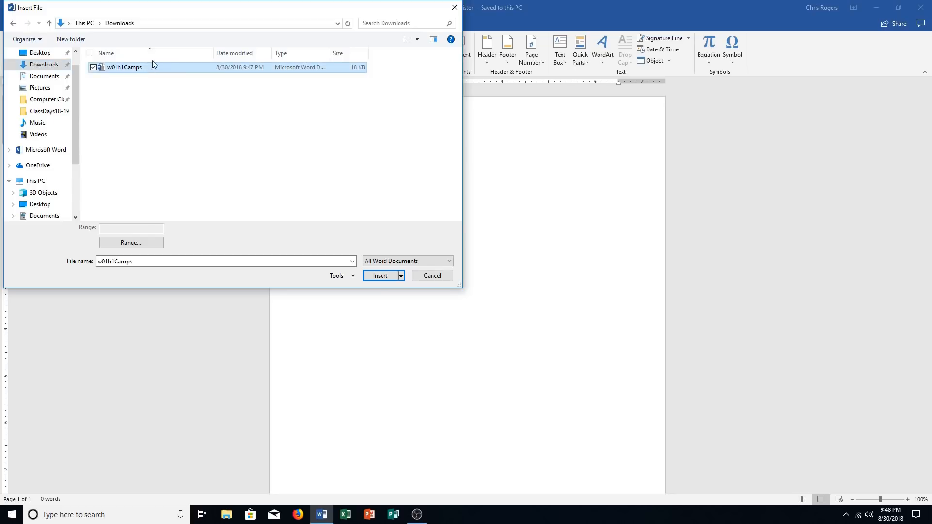
left_click(380, 275)
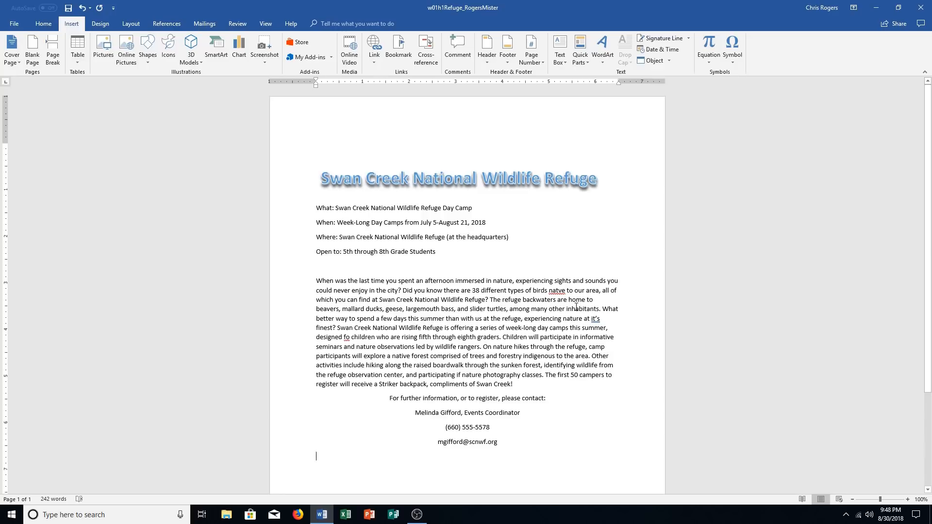
key("ctrl+Home")
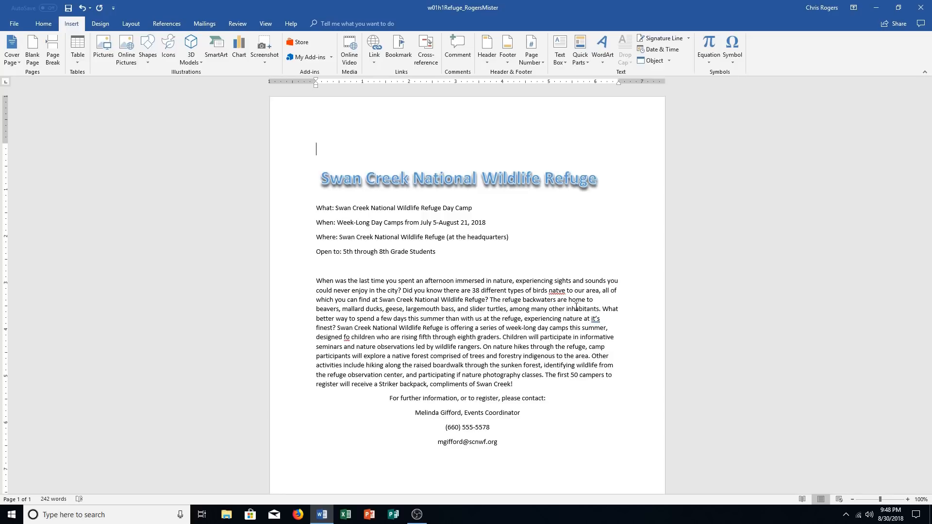
Start the Windows Magnifier again.
left_click(140, 518)
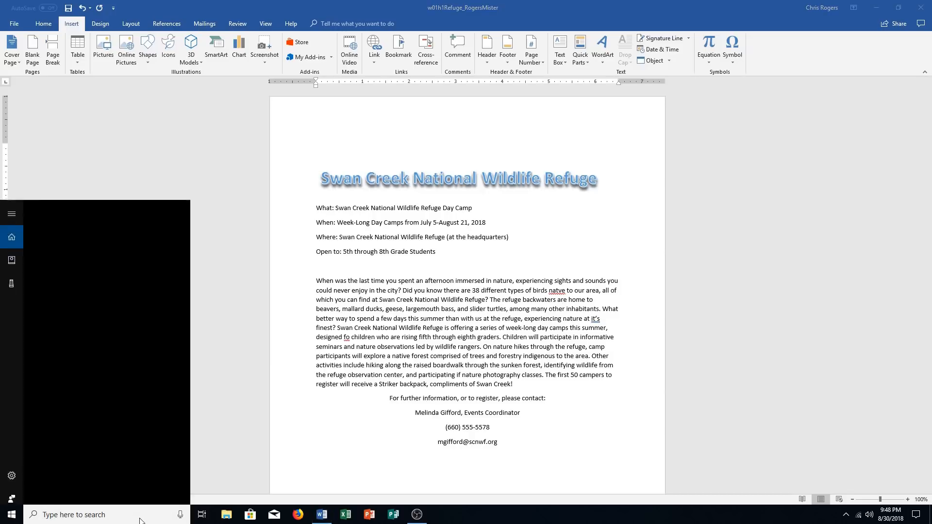
type("wordpa")
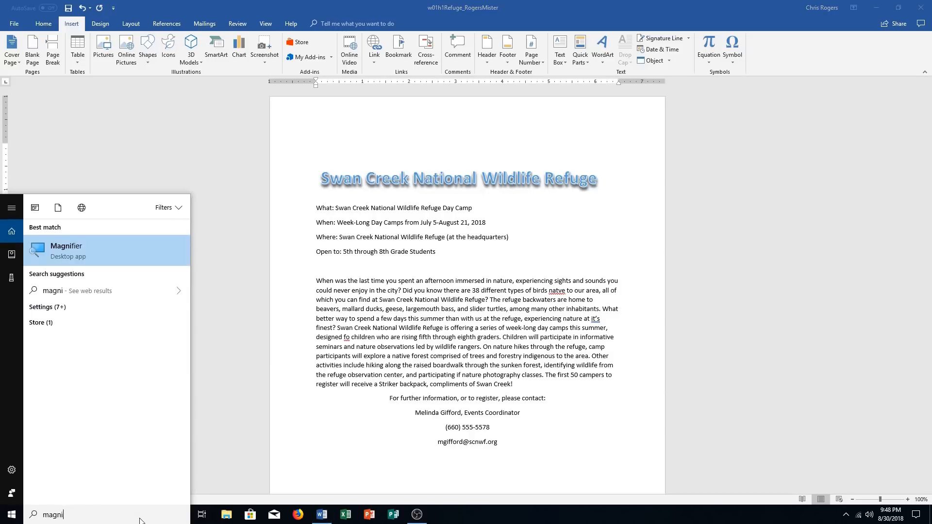
key("Return")
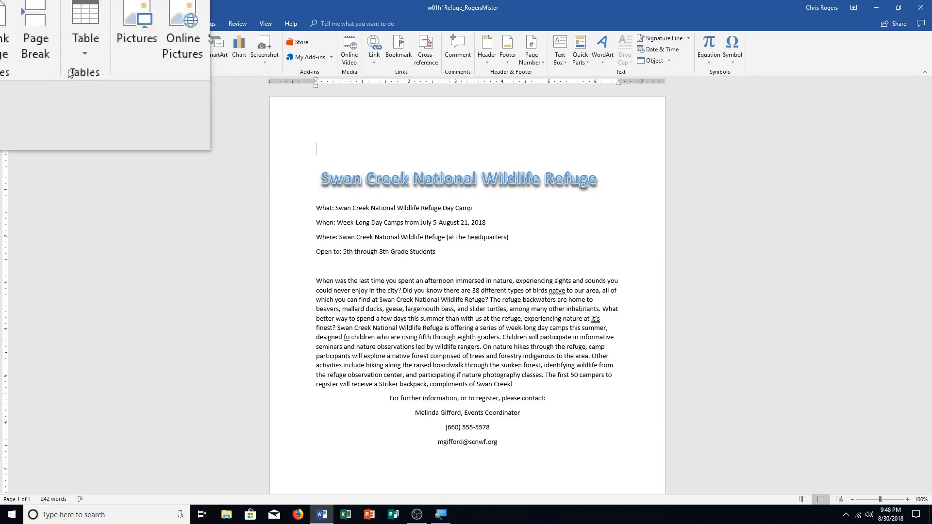
Save the document with the inserted camp text and close it.
left_click(68, 8)
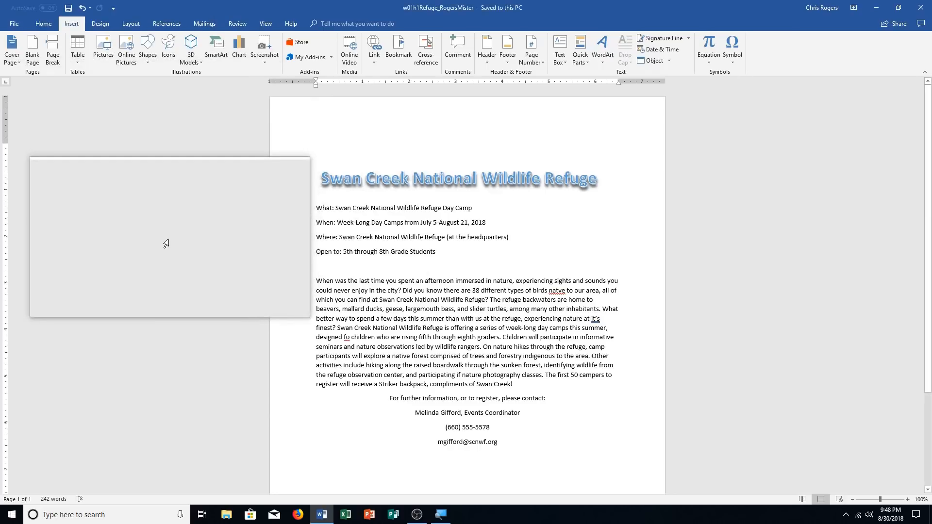
left_click(23, 29)
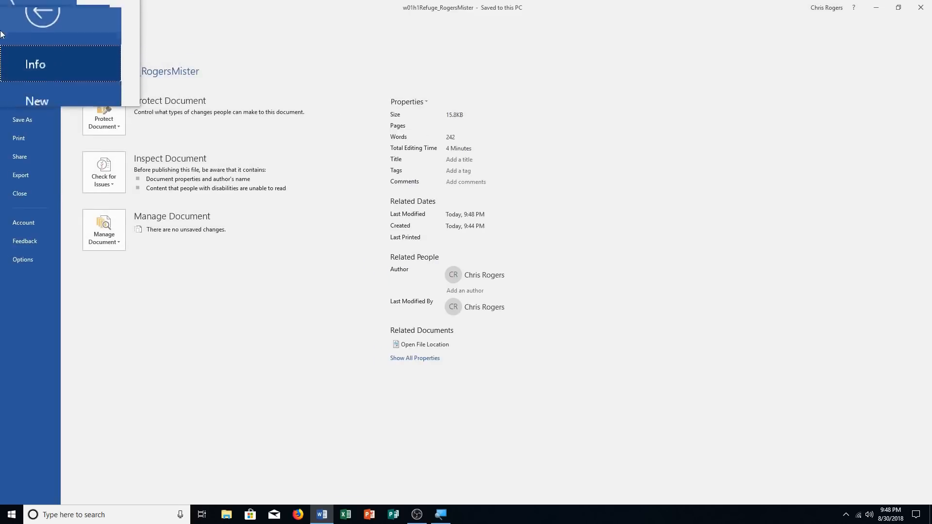
left_click(21, 192)
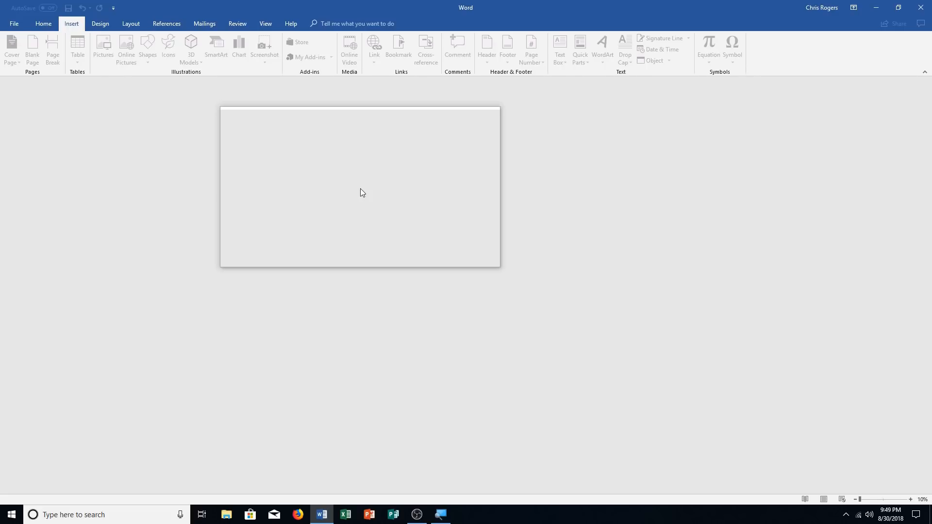
Search the online templates for "event planner" to start a new document.
left_click(9, 27)
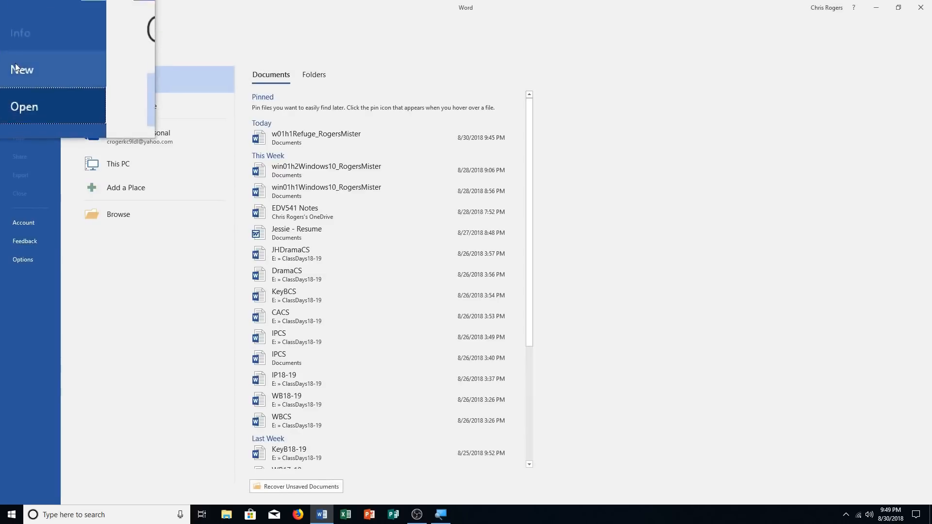
left_click(16, 64)
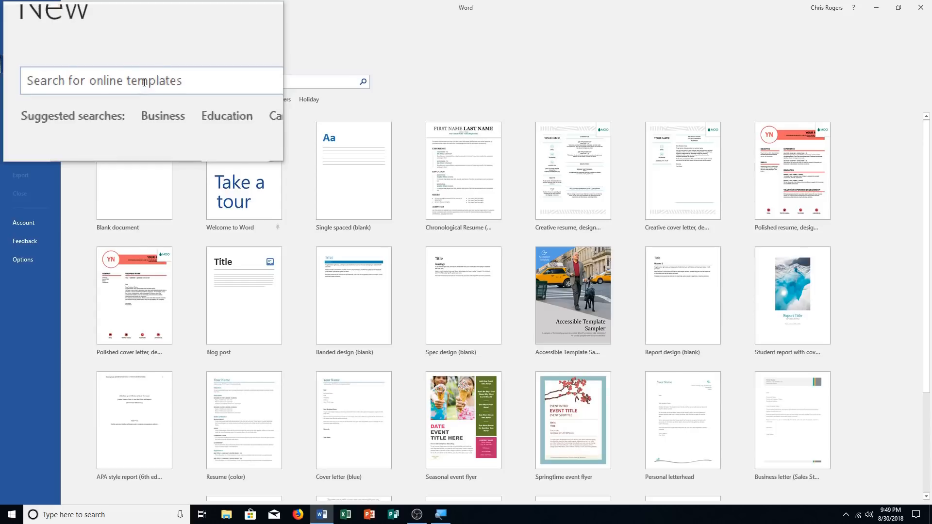
left_click(144, 82)
type("event p")
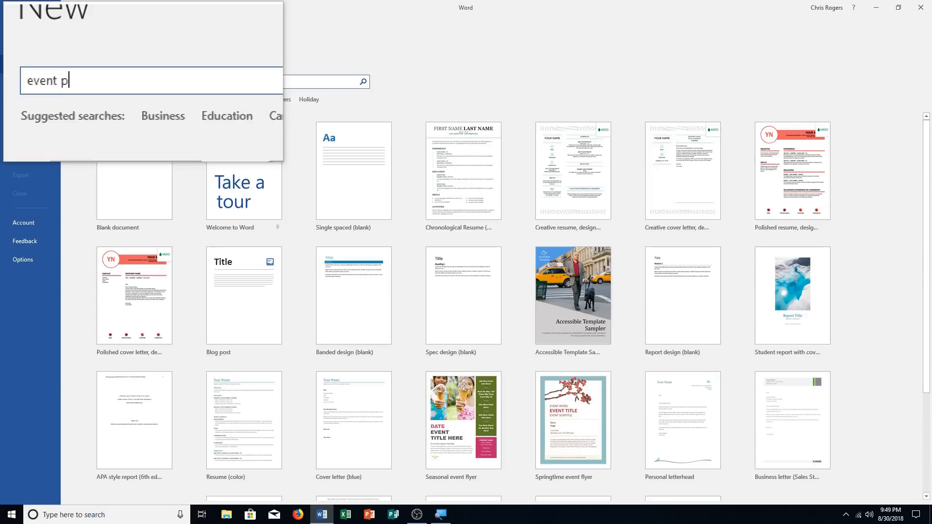
type("lanner")
key("Return")
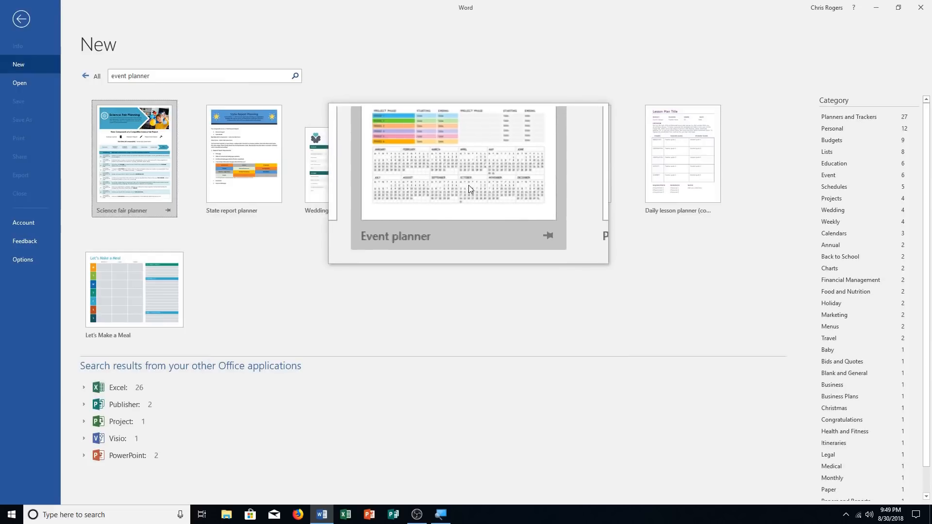
Create a document from the Event planner template, accepting a calendar with weeks starting on Monday and 12 months shown.
left_click(468, 184)
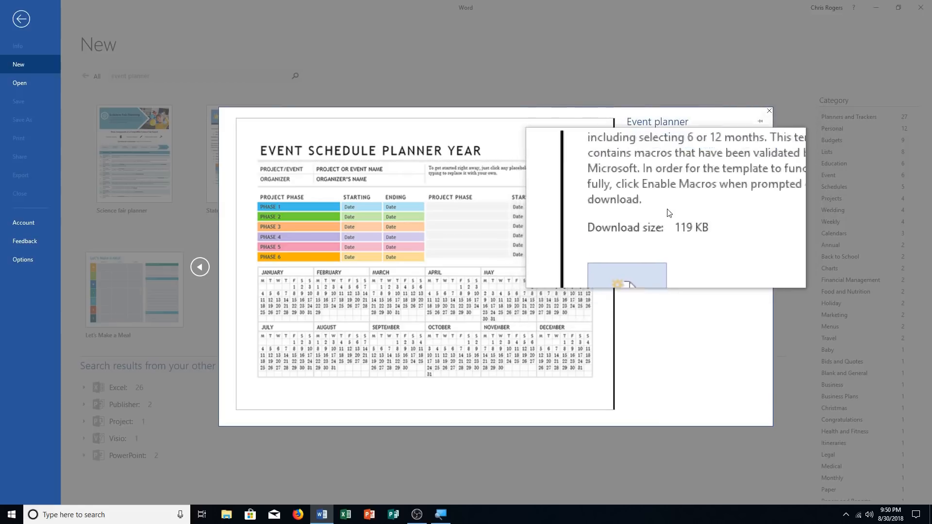
left_click(649, 257)
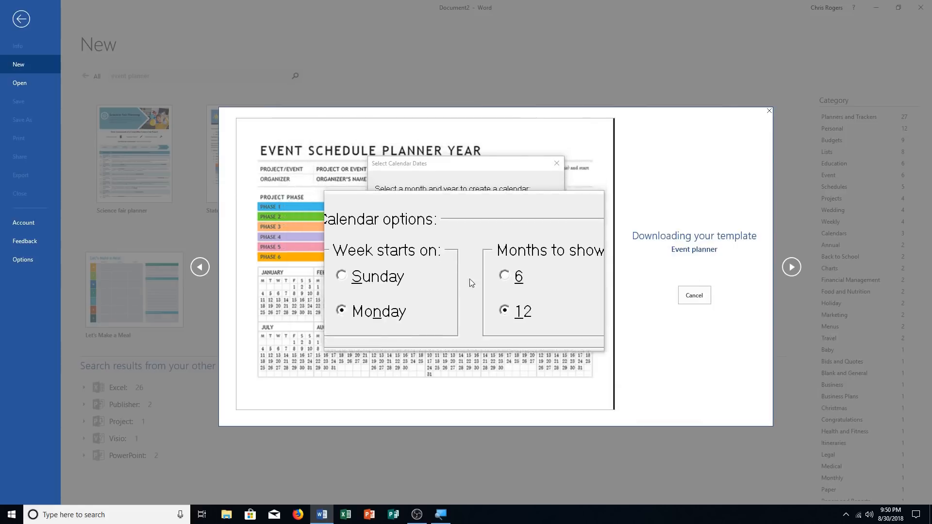
left_click(478, 330)
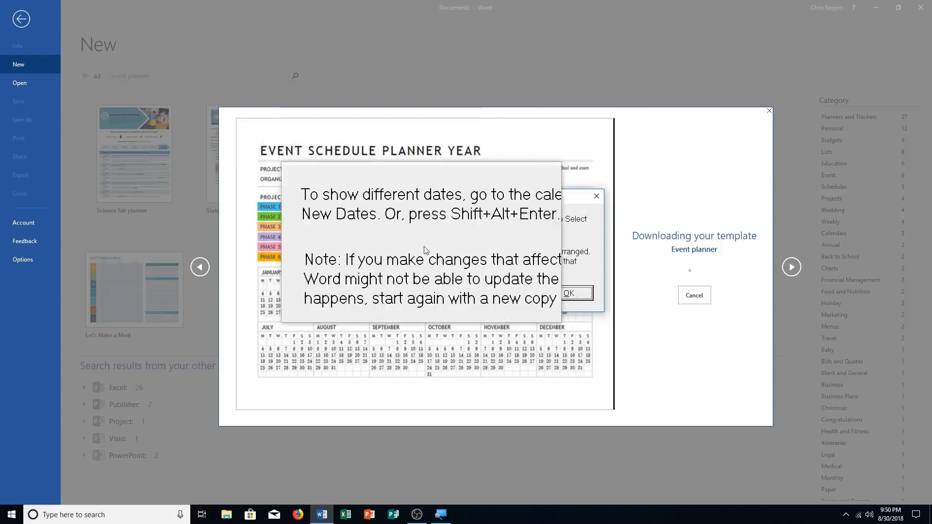
left_click(572, 294)
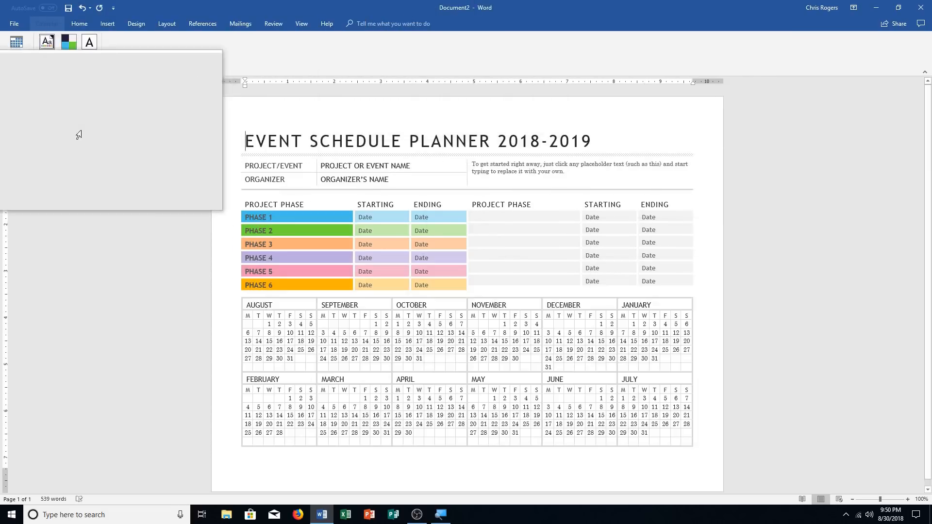
Close the event planner document without saving its changes.
left_click(13, 27)
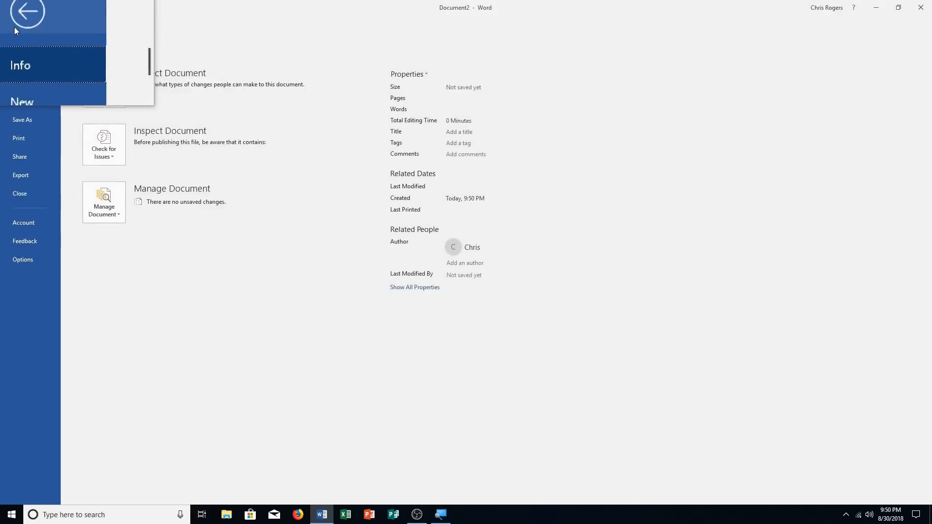
left_click(17, 197)
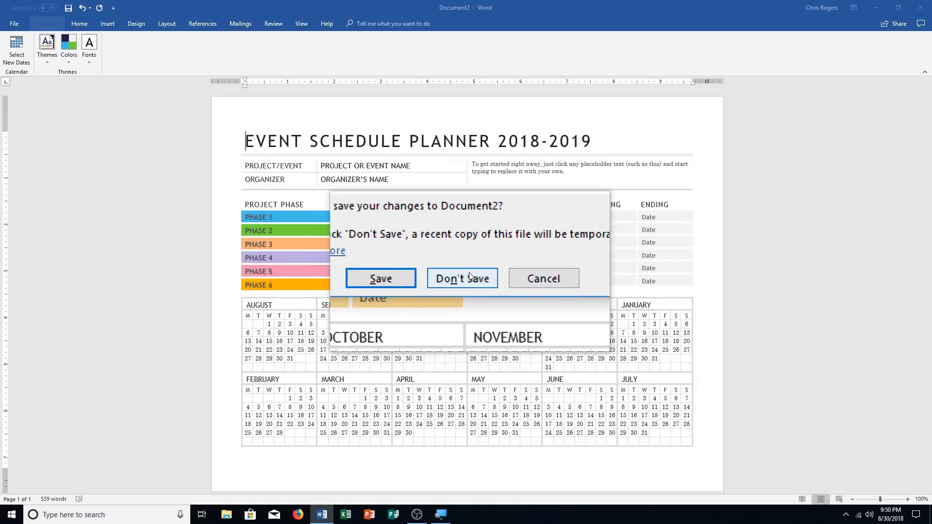
left_click(470, 274)
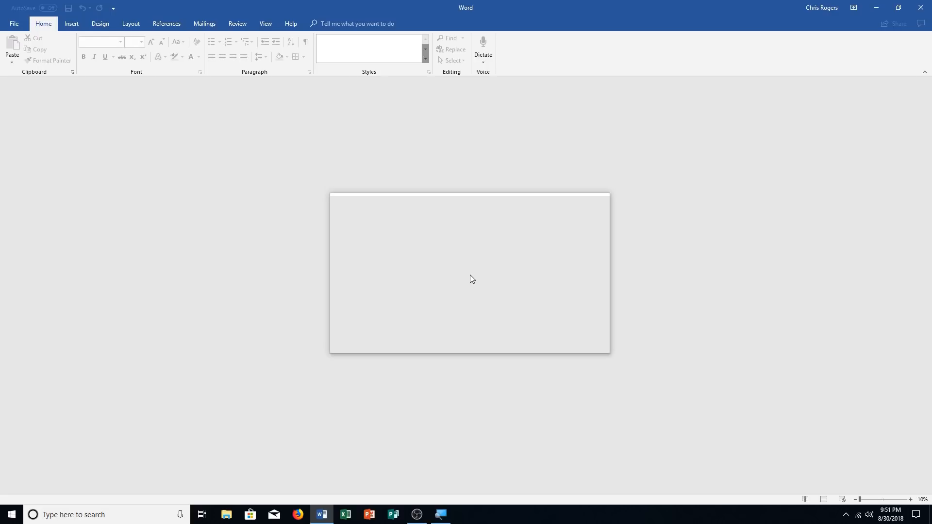
left_click_drag(469, 279, 327, 197)
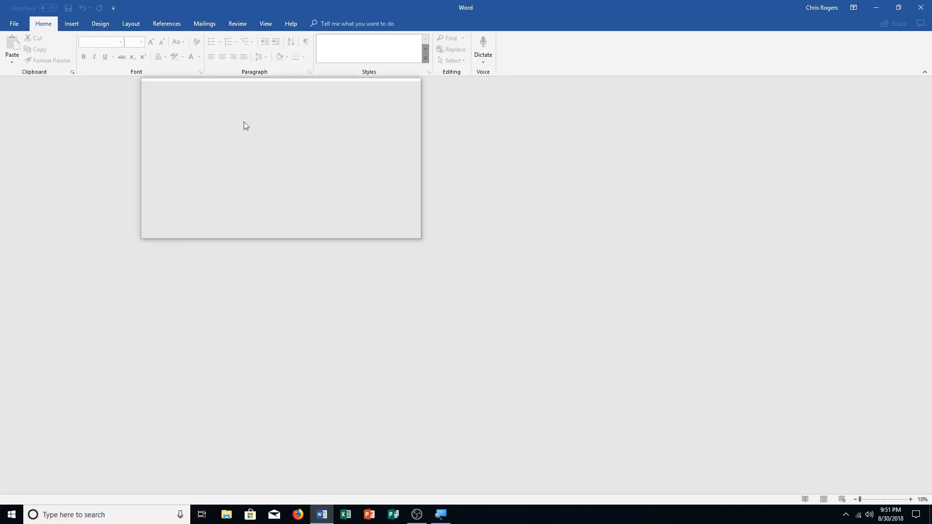
Reopen the recent w01h1Refuge document from Documents and turn on the display of formatting marks.
left_click(14, 26)
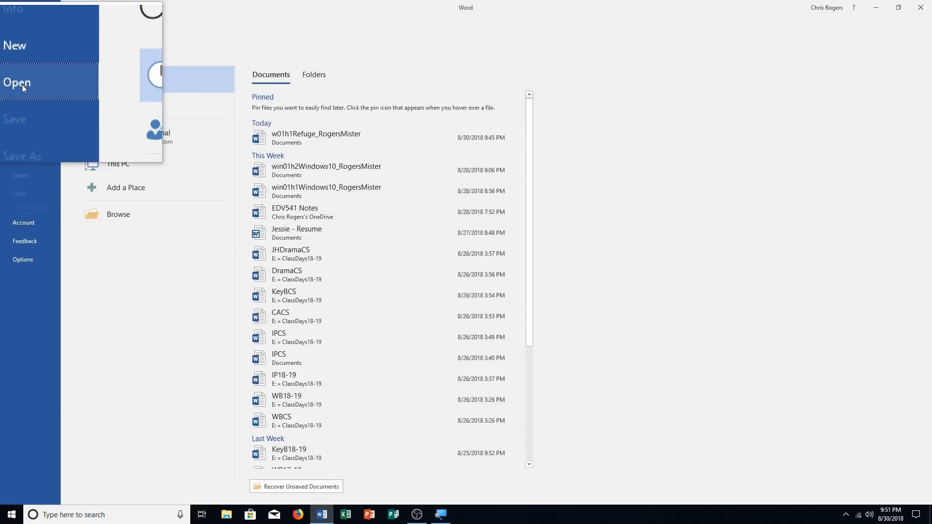
left_click(302, 143)
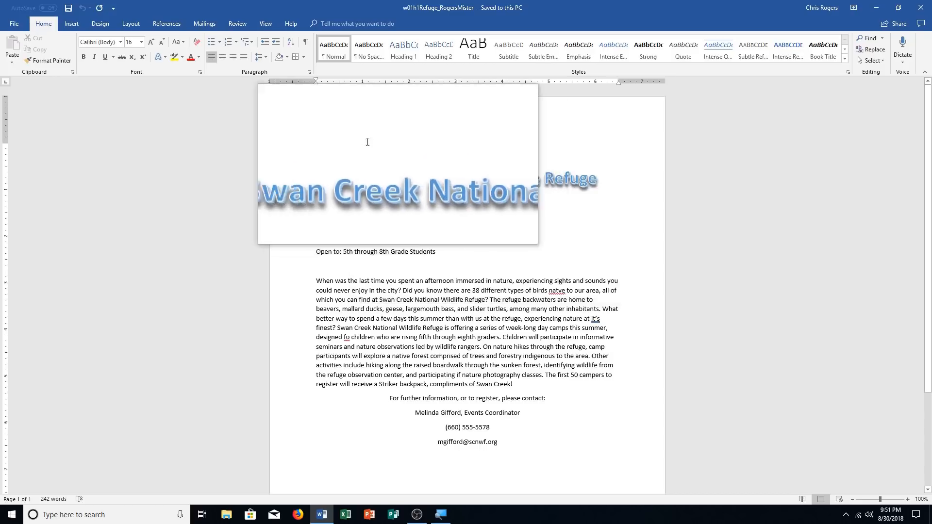
left_click(306, 41)
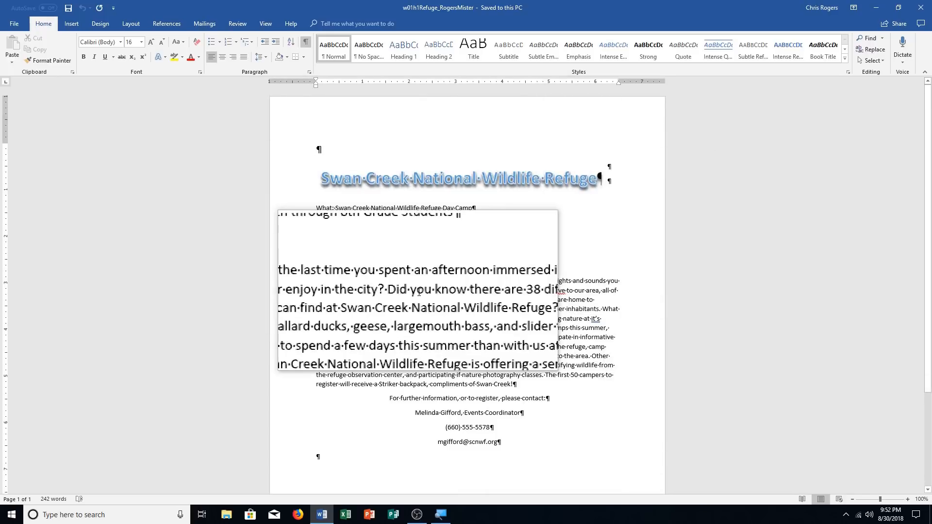
Find the word "finest" in the body text and start a new paragraph after "finest?", removing the leading space before "Swan Creek".
key("ctrl+f")
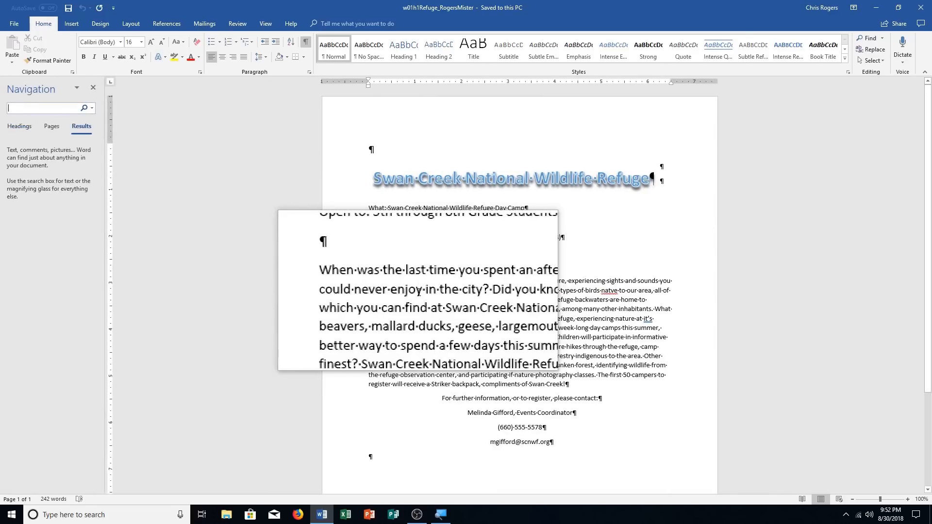
type("finest")
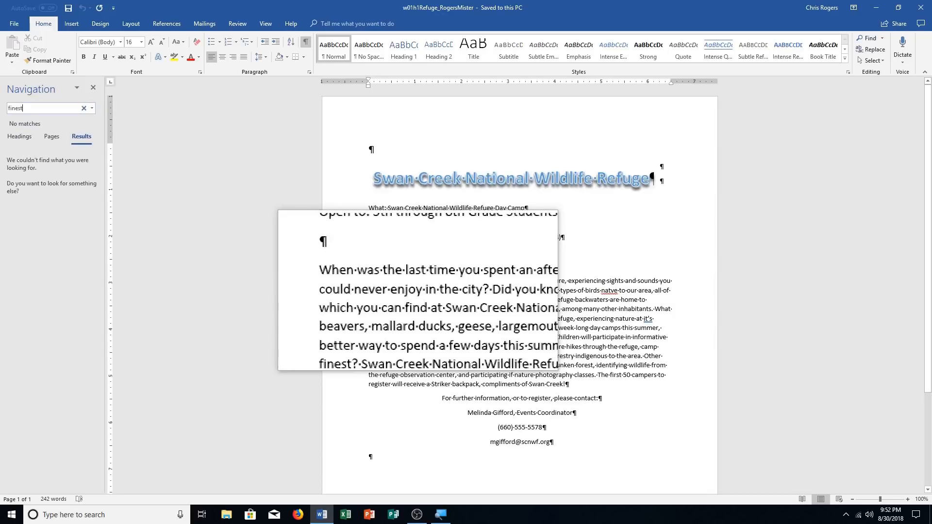
key("Return")
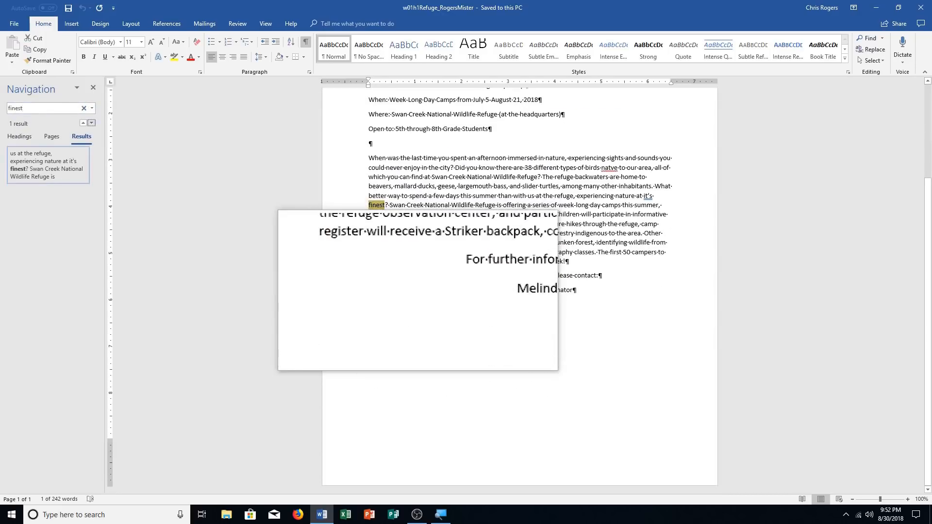
left_click(389, 207)
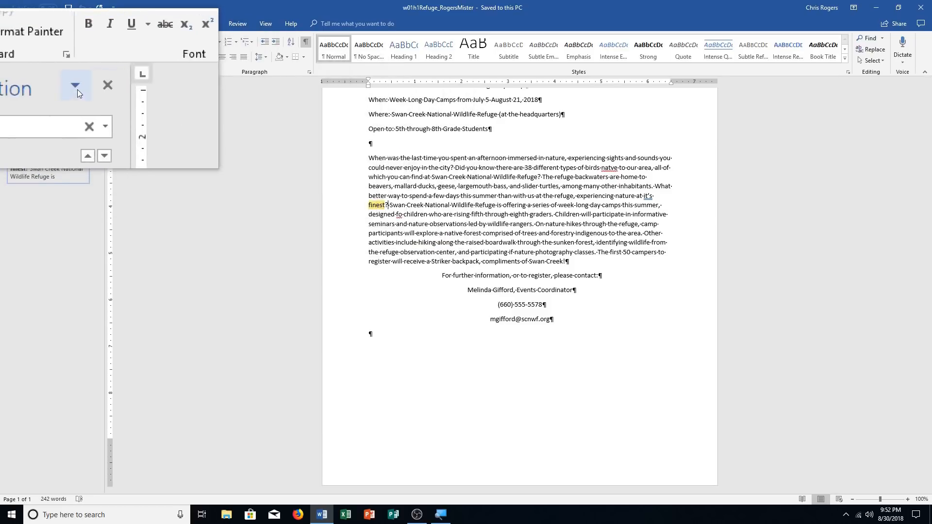
left_click(92, 87)
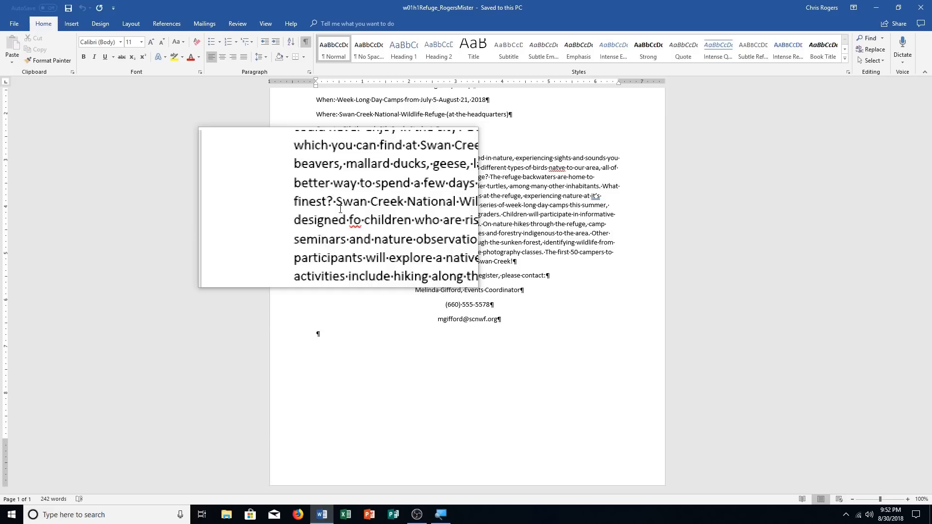
key("Return")
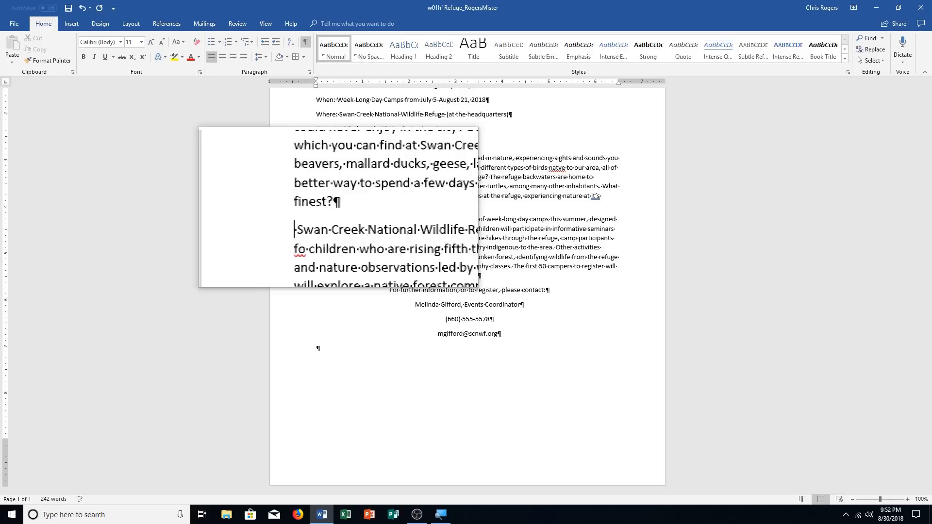
key("Delete")
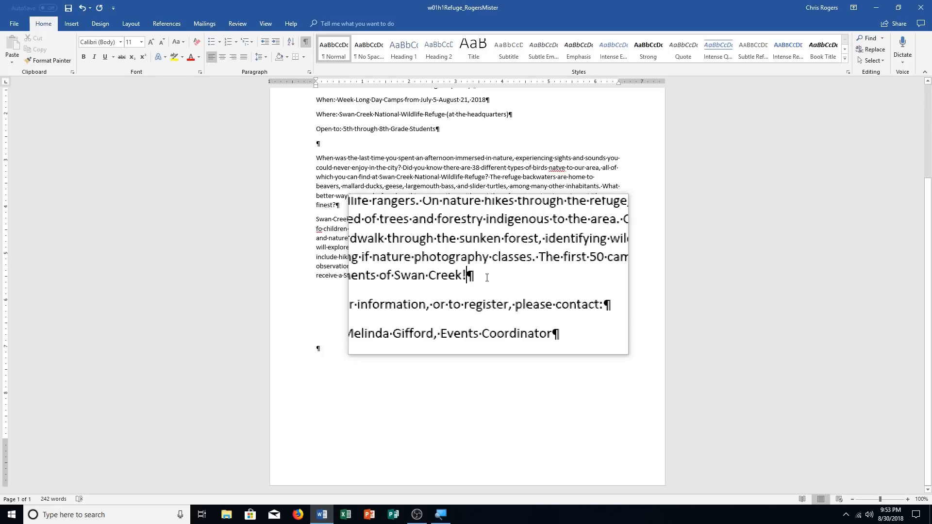
Add a new paragraph reading "Explore nature" after the sentence ending in "compliments of Swan Creek!".
key("Return")
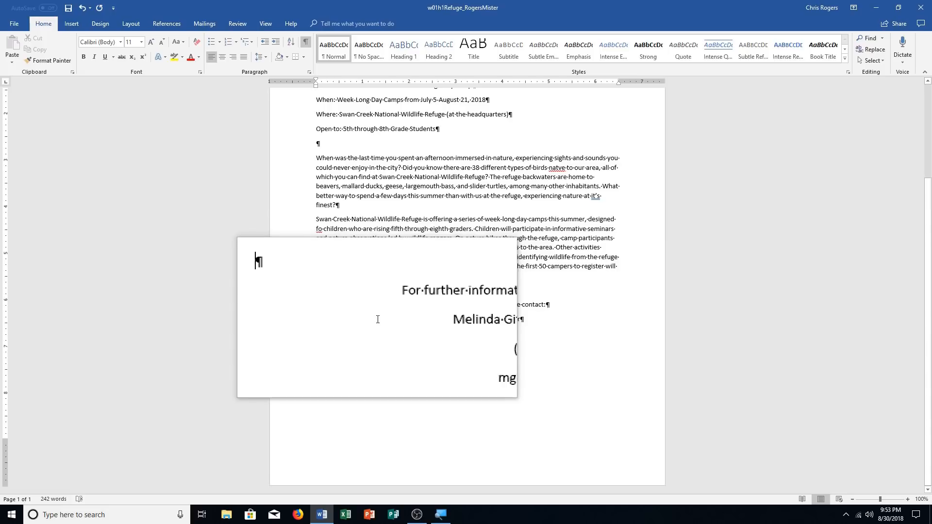
type("Explore na")
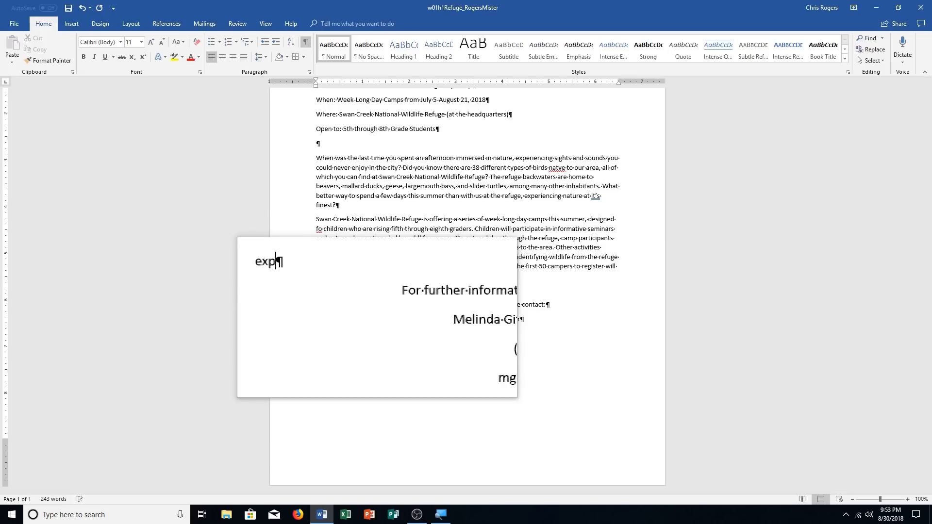
type("ture")
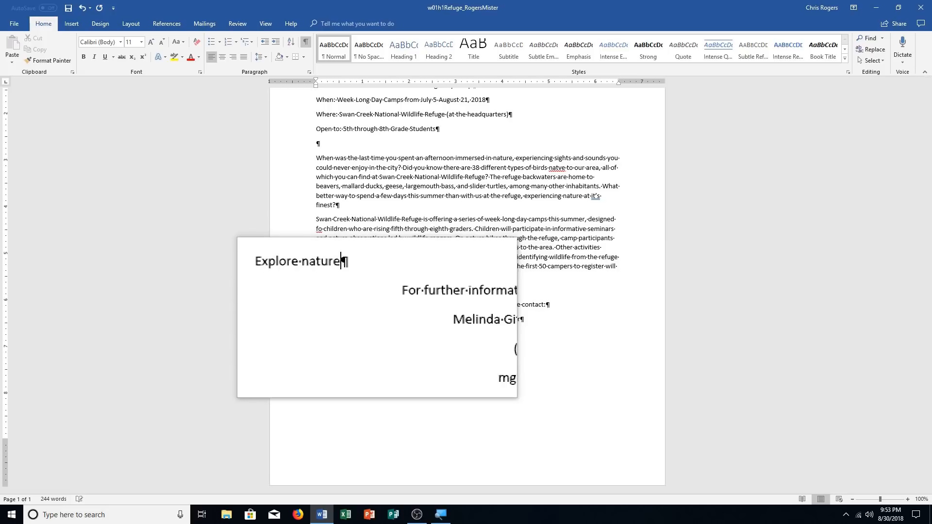
Add the line "Learn to identify native plants and wildlife" below "Explore nature", followed by a new paragraph.
key("Return")
type("Learn to ")
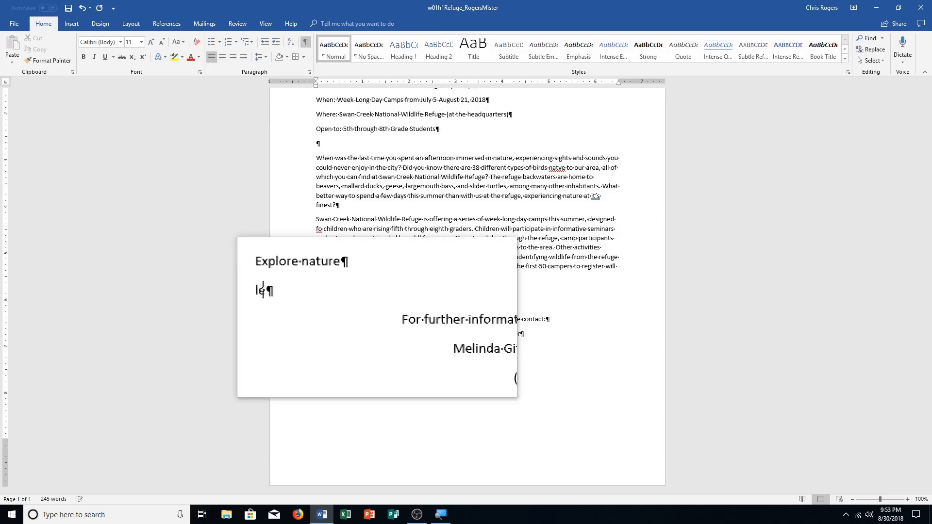
type("i")
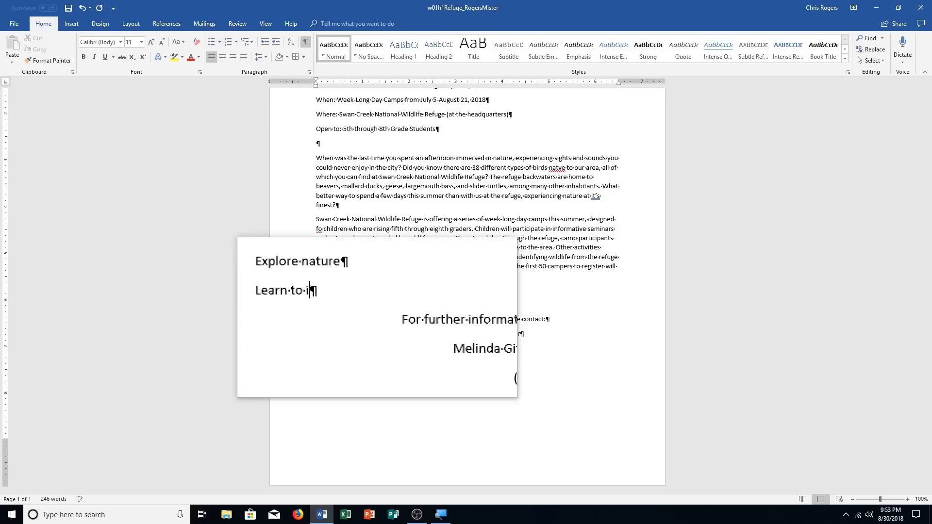
type("dentify na")
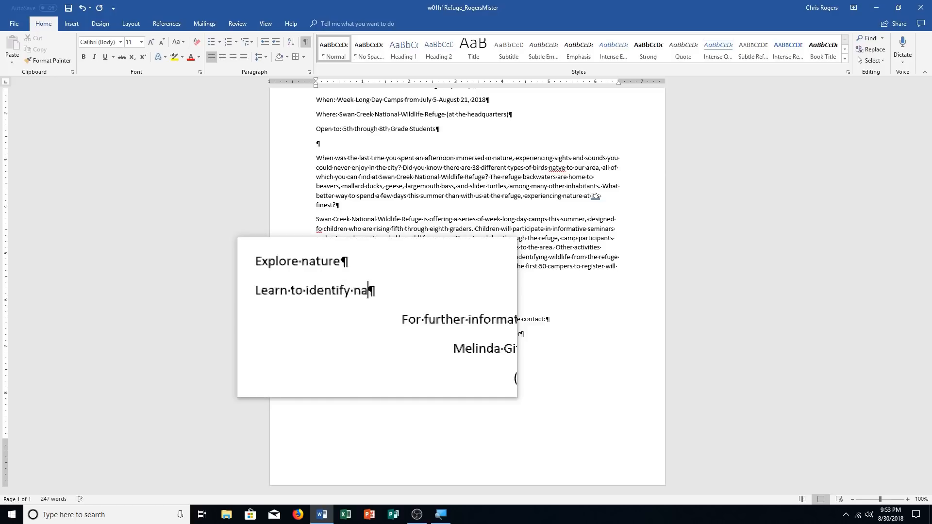
type("tive plants and widlife")
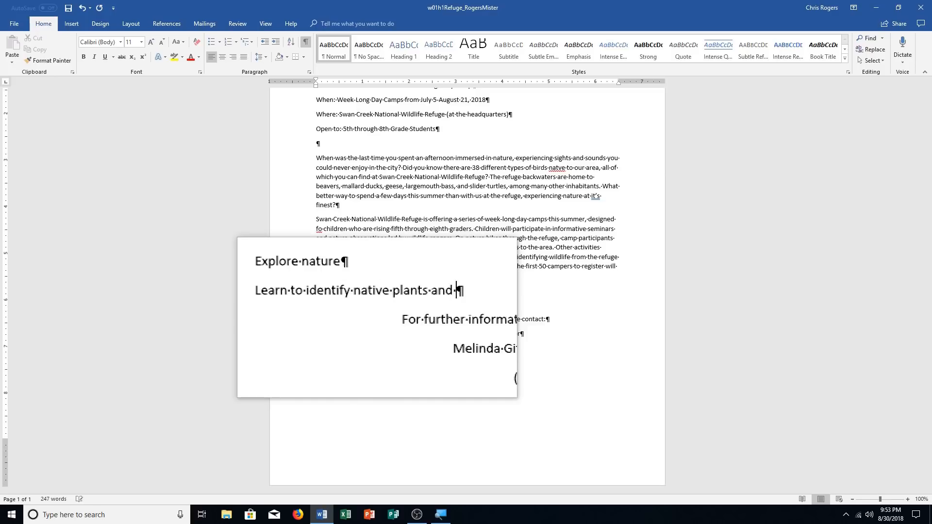
key("BackSpace")
key("BackSpace")
key("BackSpace")
key("BackSpace")
key("BackSpace")
type("ldlife")
key("Return")
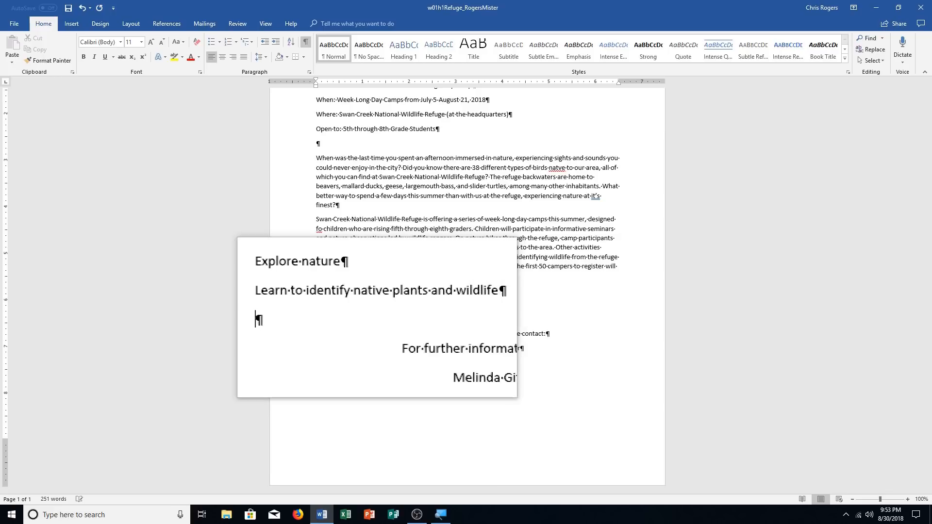
Enter "Take digital photos" and "Participate in nature seminars" as the next two separate paragraphs.
type("Take dig")
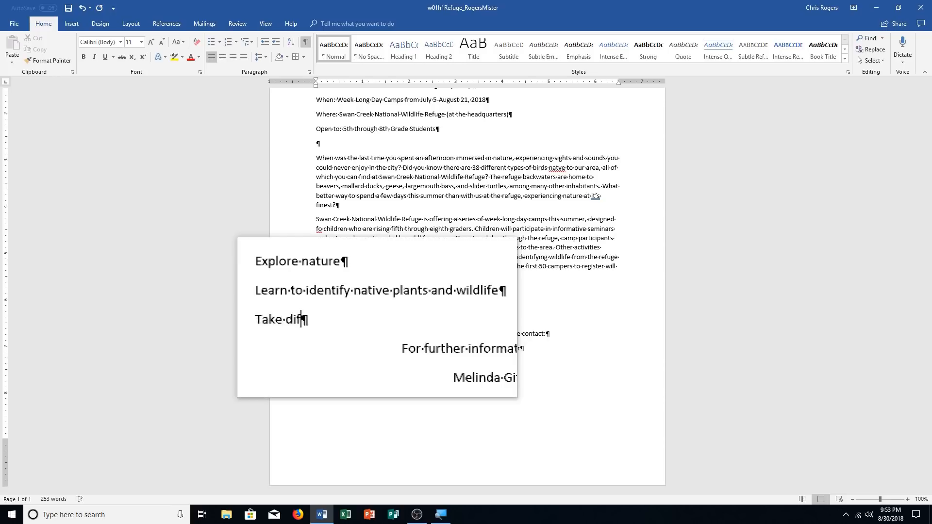
type("ital photos")
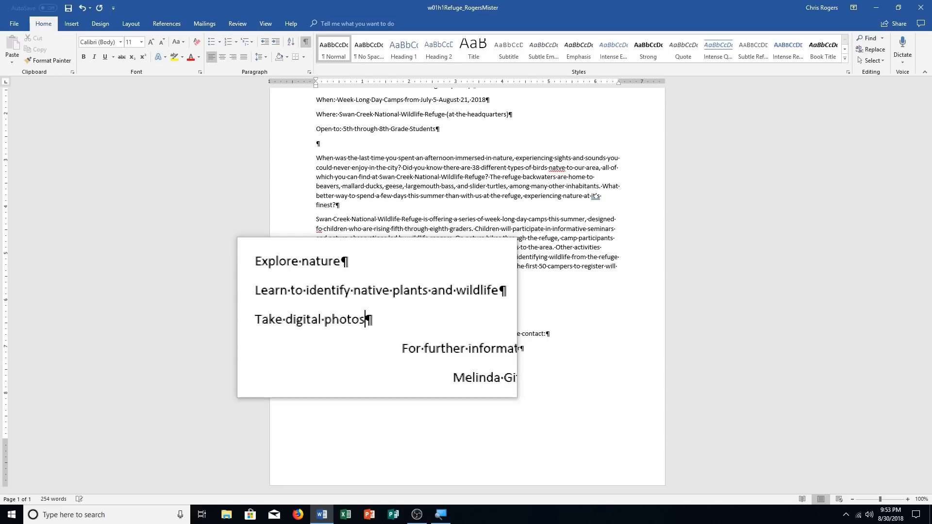
key("Return")
type("Part")
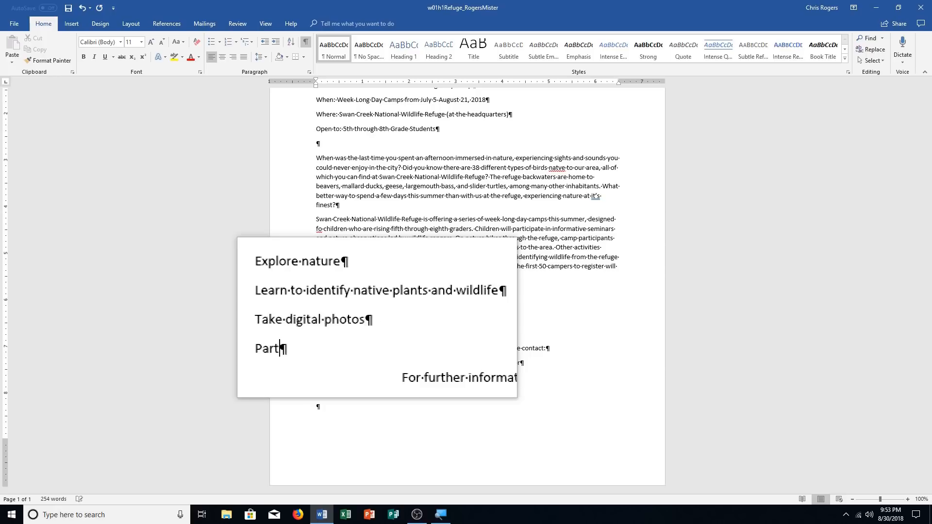
type("iciat")
key("BackSpace")
key("BackSpace")
key("BackSpace")
type("pate in nature ")
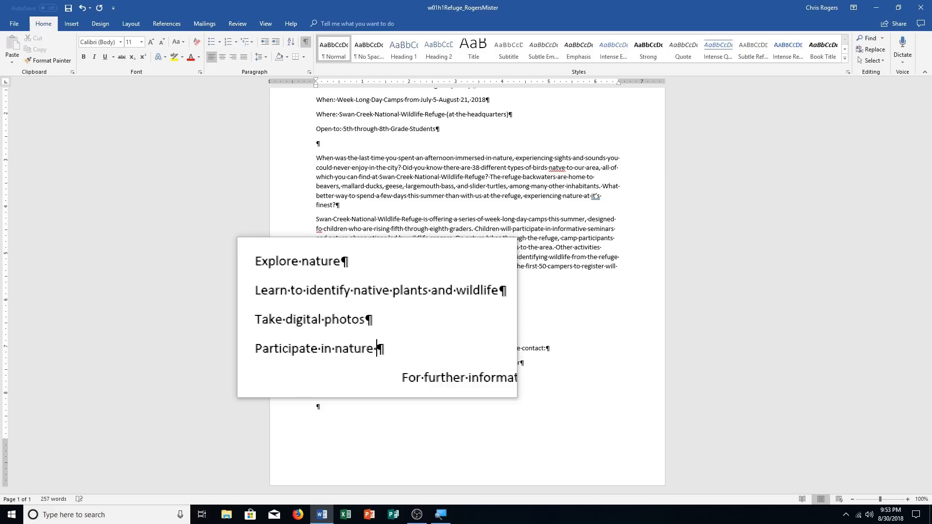
type("seminars")
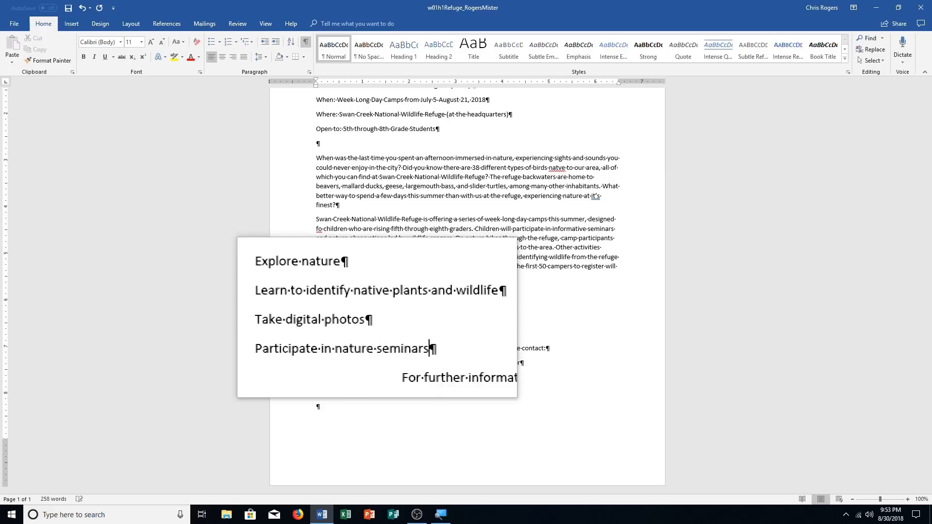
Add the line "Enjoy relaxing days at the refuge" below the seminars line, followed by an empty paragraph.
key("Return")
type("Enjoy r")
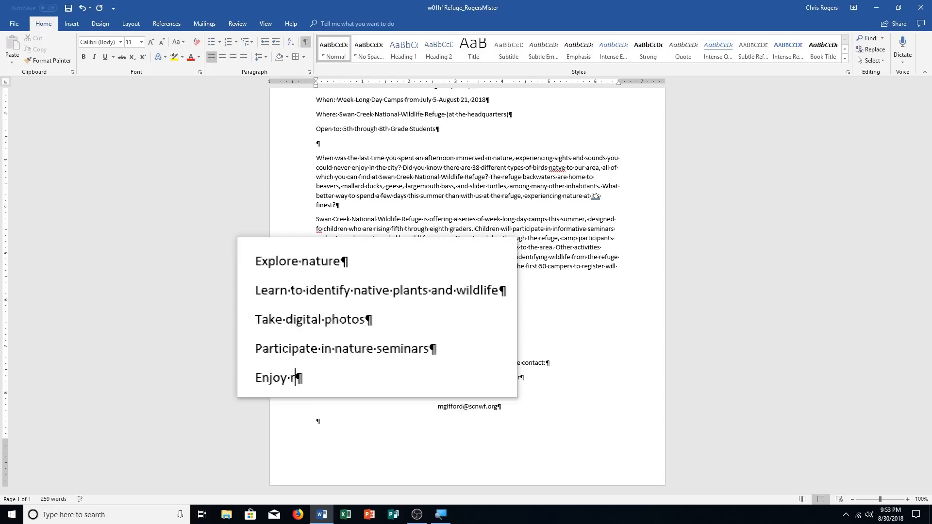
type("elaxing days t")
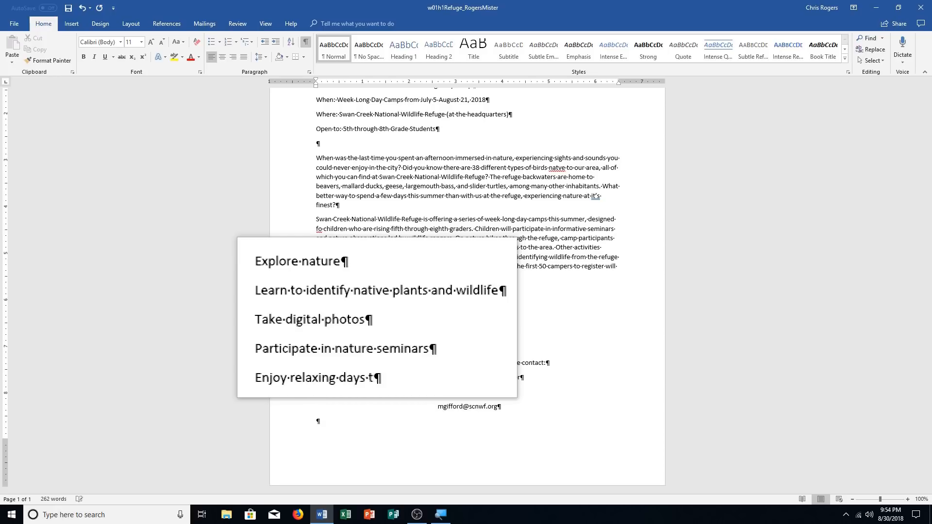
key("BackSpace")
type("at the refuge")
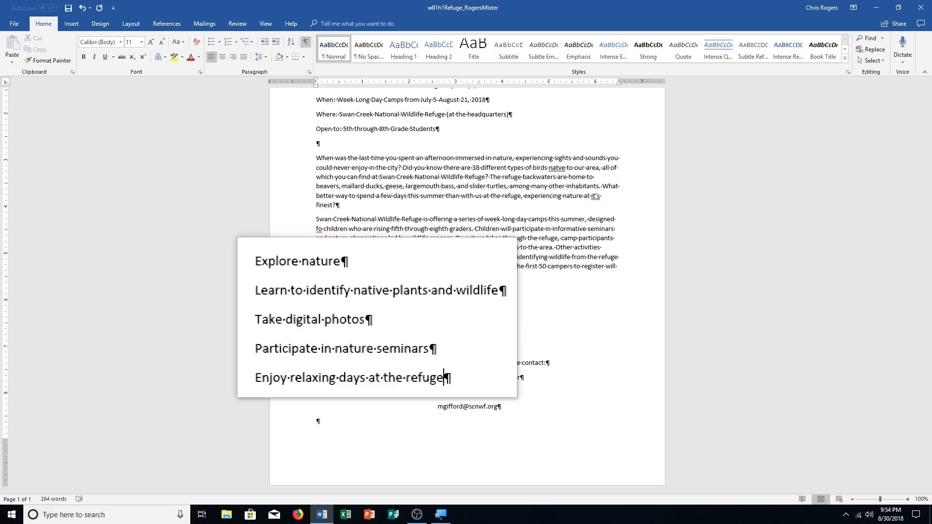
key("Return")
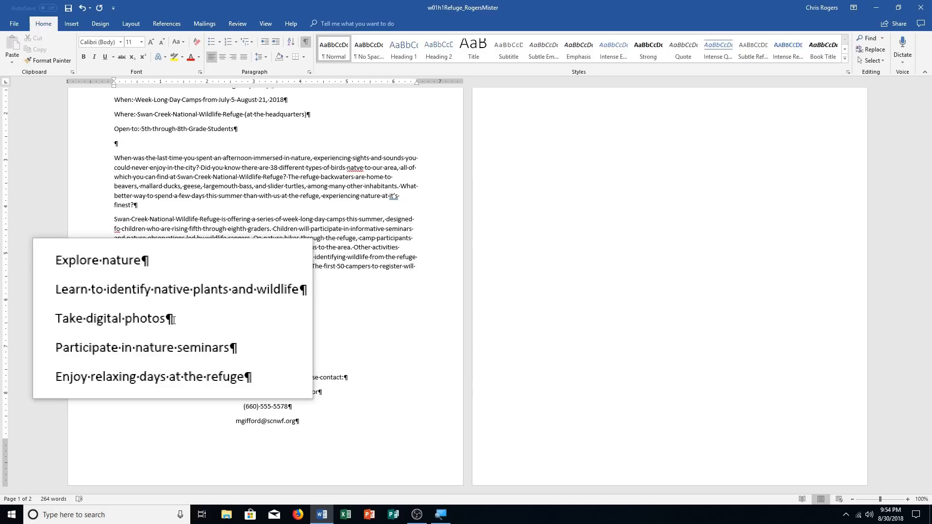
Delete the empty paragraph on the second page at the document's end and save the document.
scroll(173, 320, "up", 5)
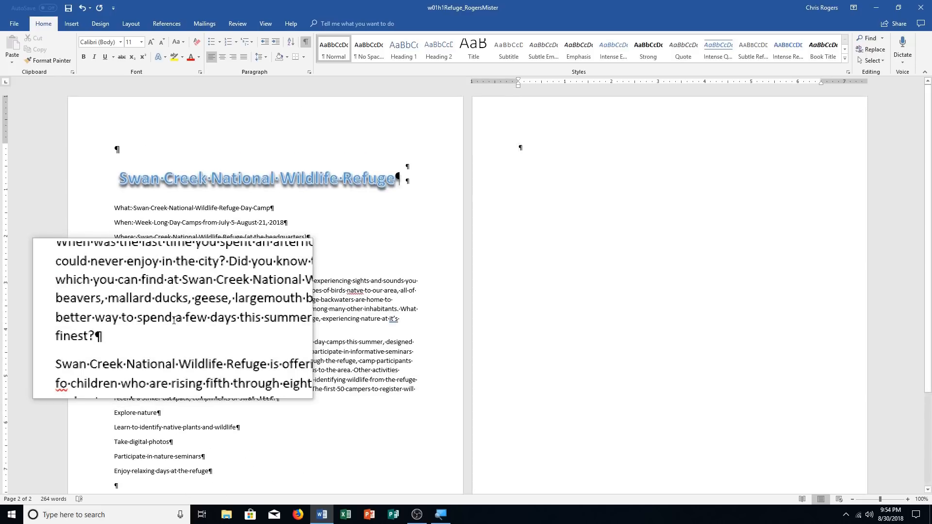
key("BackSpace")
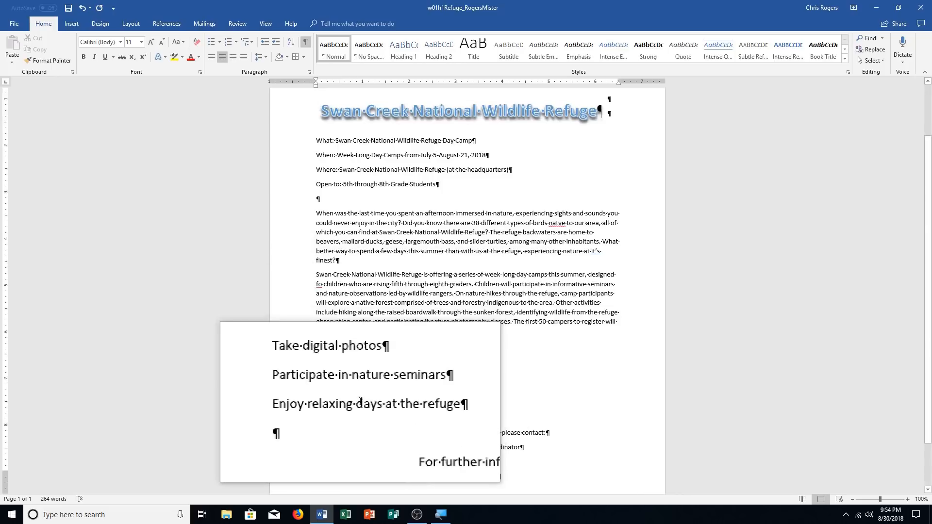
scroll(361, 400, "down", 2)
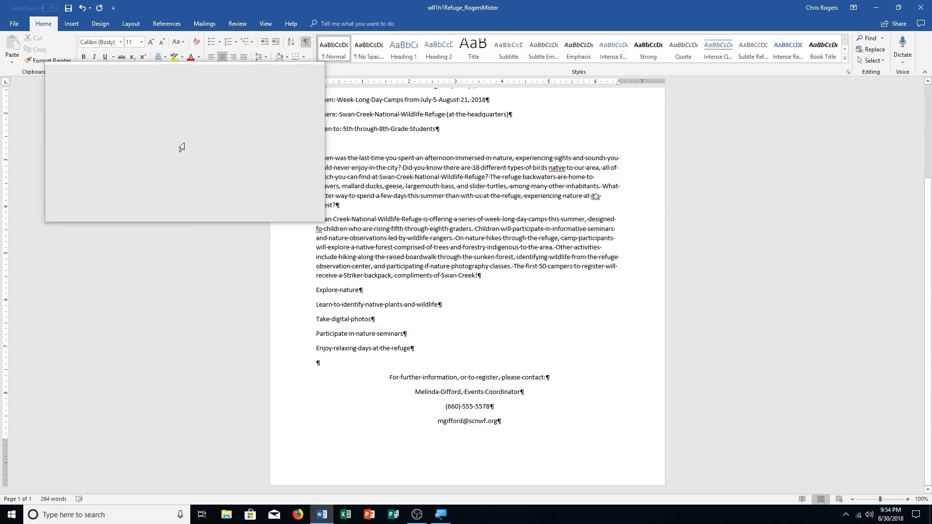
left_click(69, 8)
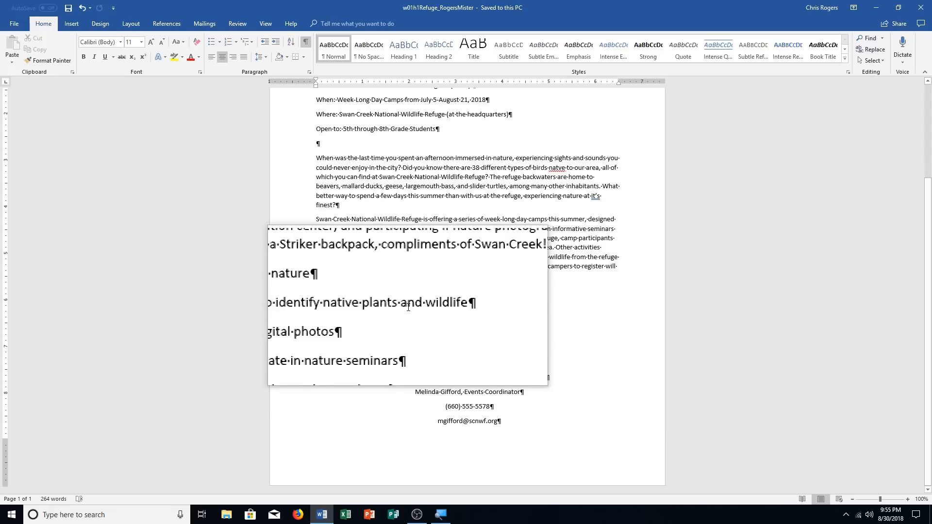
key("ctrl+Home")
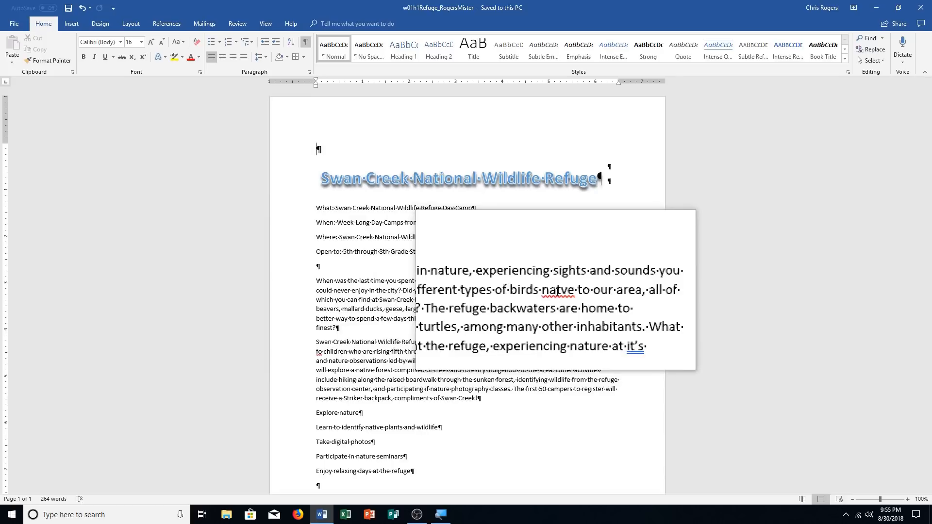
left_click(558, 291)
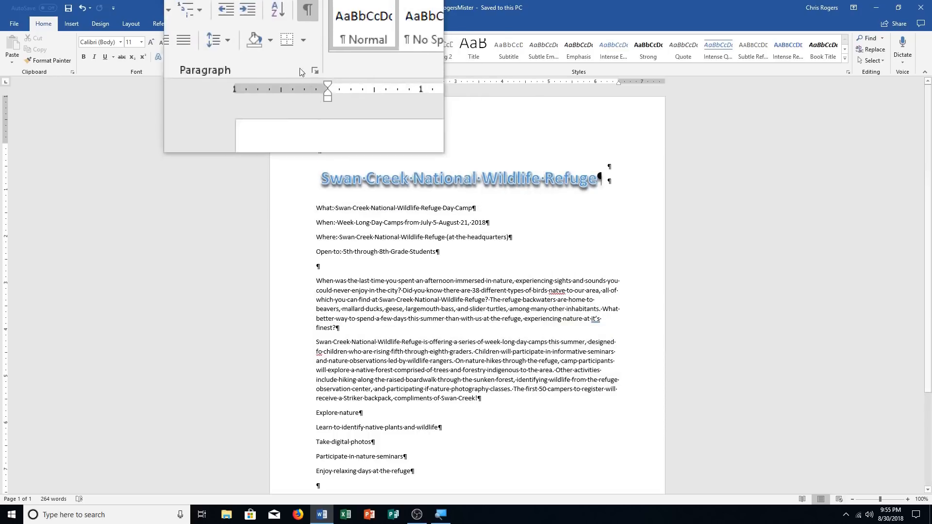
left_click(245, 25)
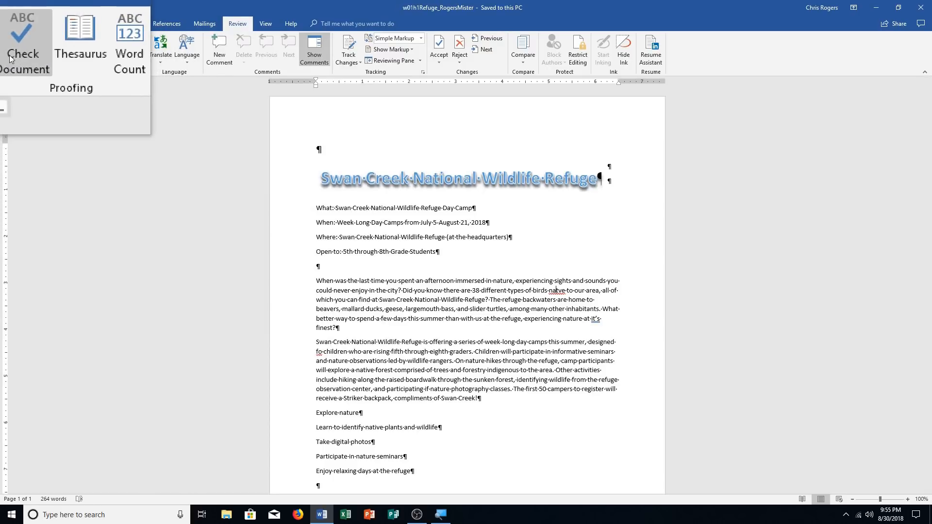
left_click(9, 58)
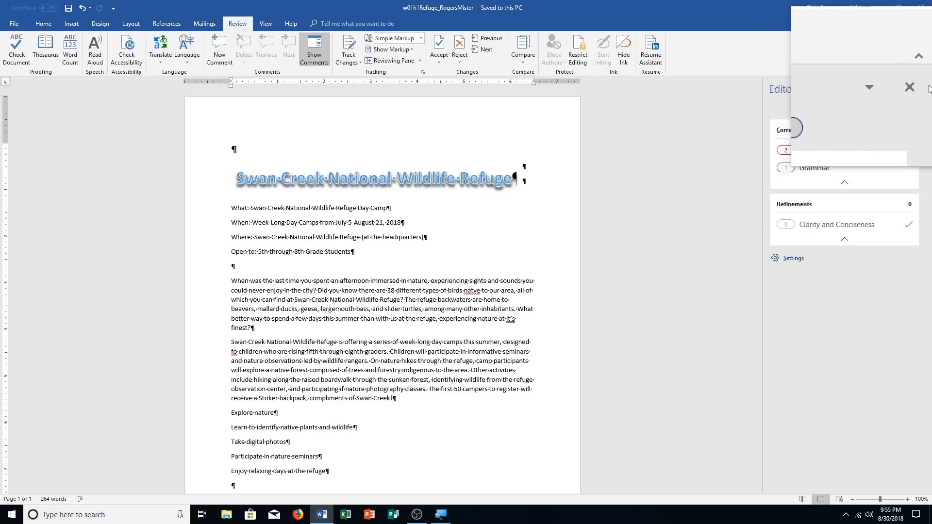
left_click(922, 89)
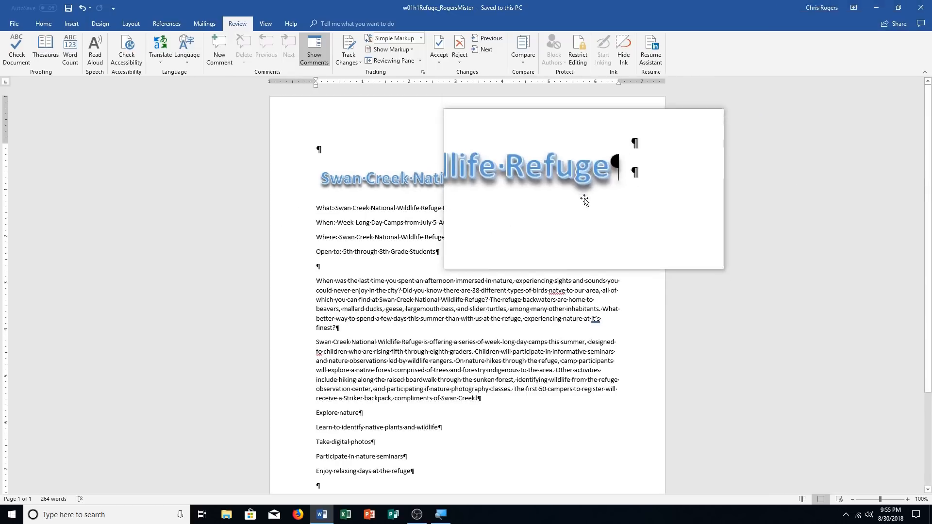
Run the spelling and grammar check, correcting "natve" to "native" and "fo" to "for".
key("F7")
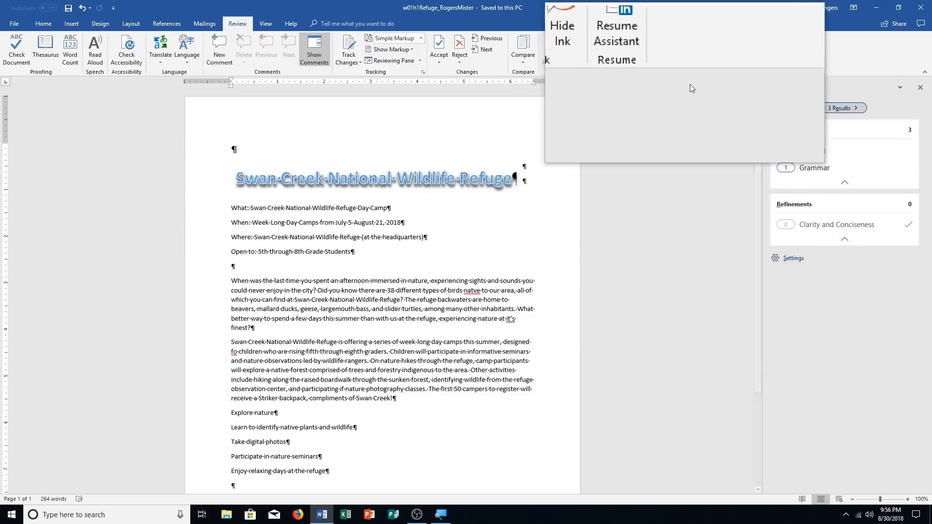
left_click(825, 151)
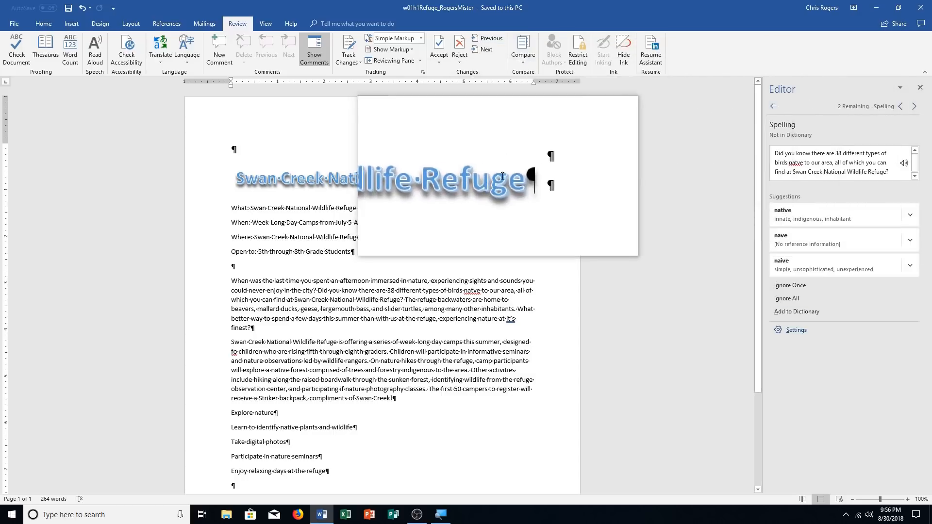
left_click(794, 220)
left_click(795, 222)
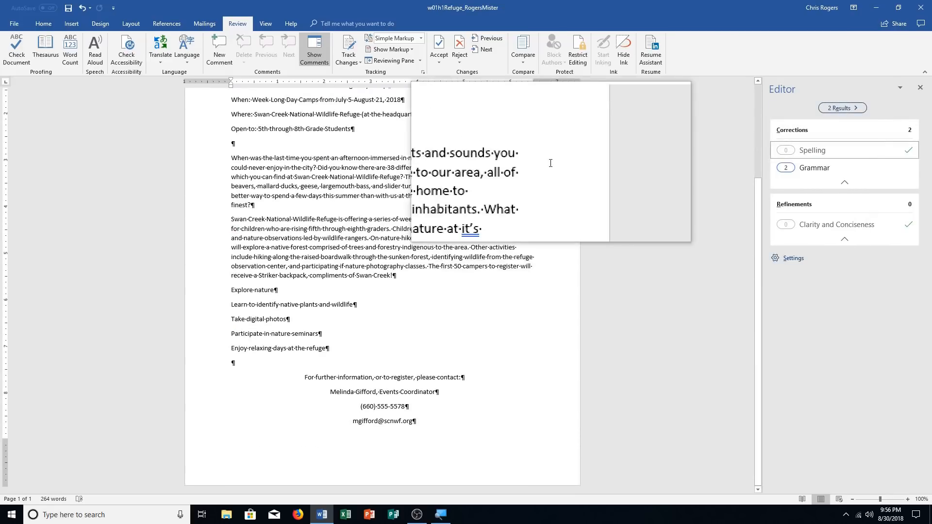
Ignore the grammar flag on "birds" once, change "it's" to "its", and close the completed check.
left_click(801, 170)
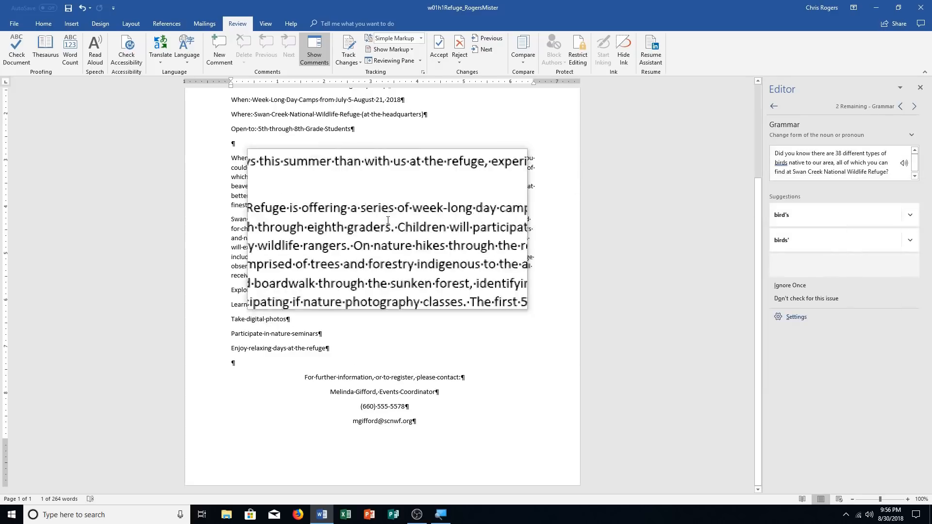
left_click(808, 283)
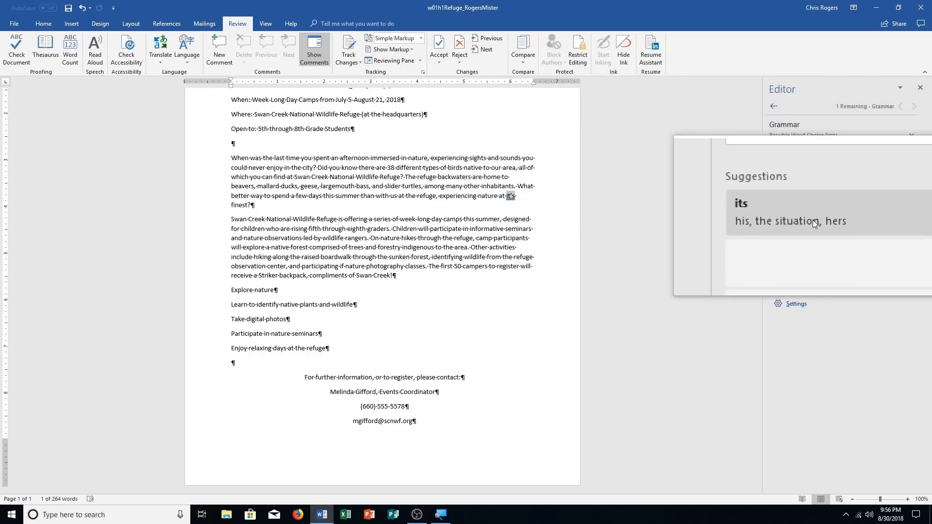
left_click(814, 223)
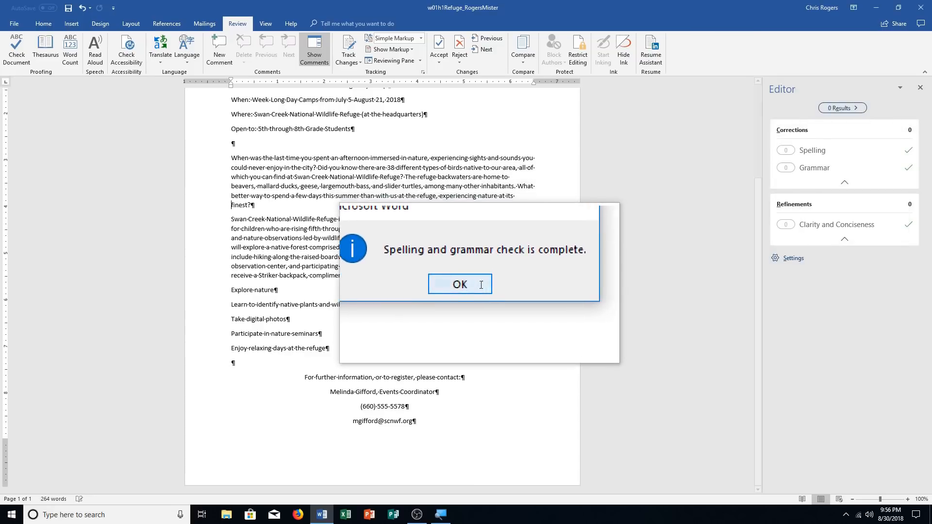
key("Return")
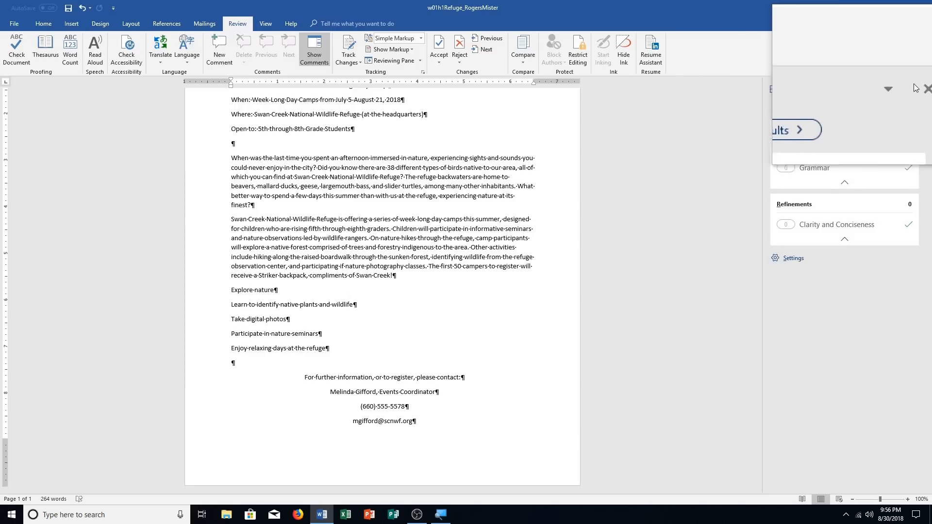
left_click(919, 88)
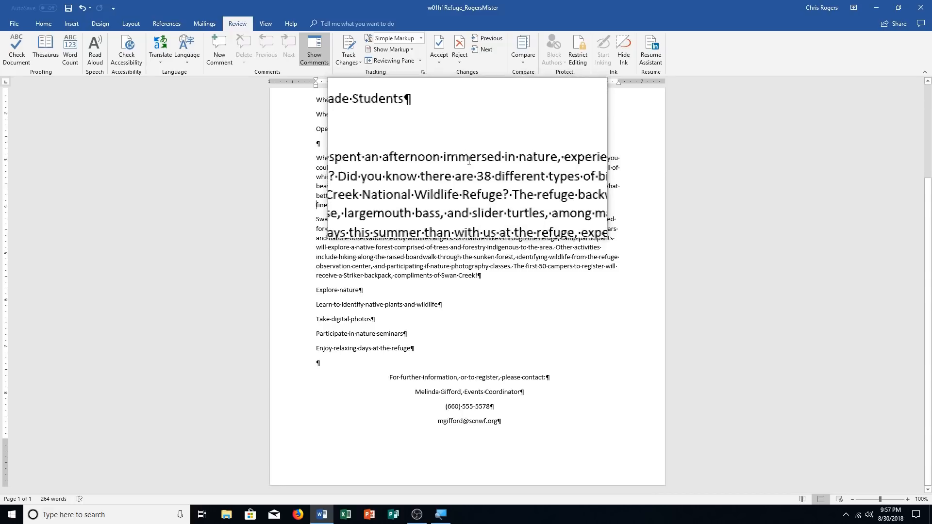
Select "immersed" in the first body paragraph and find and run the Smart Lookup command on it.
double_click(471, 158)
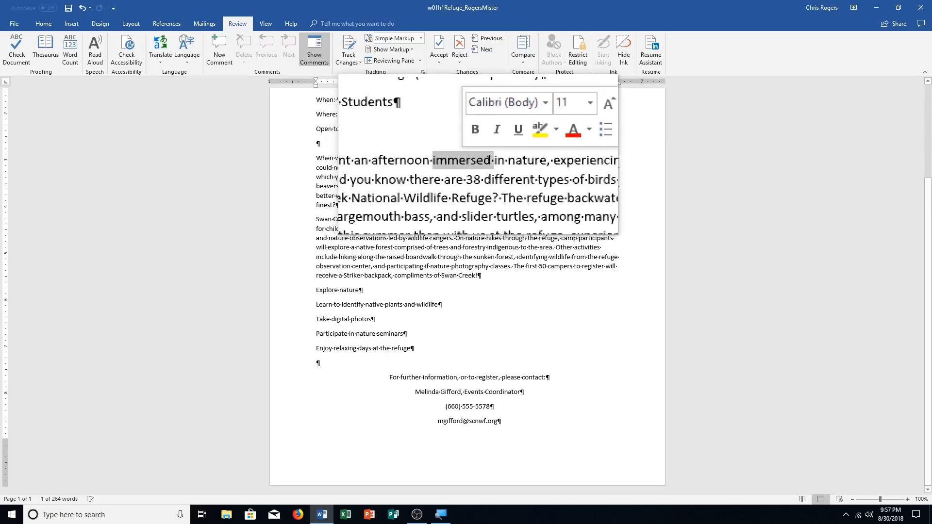
left_click(485, 160)
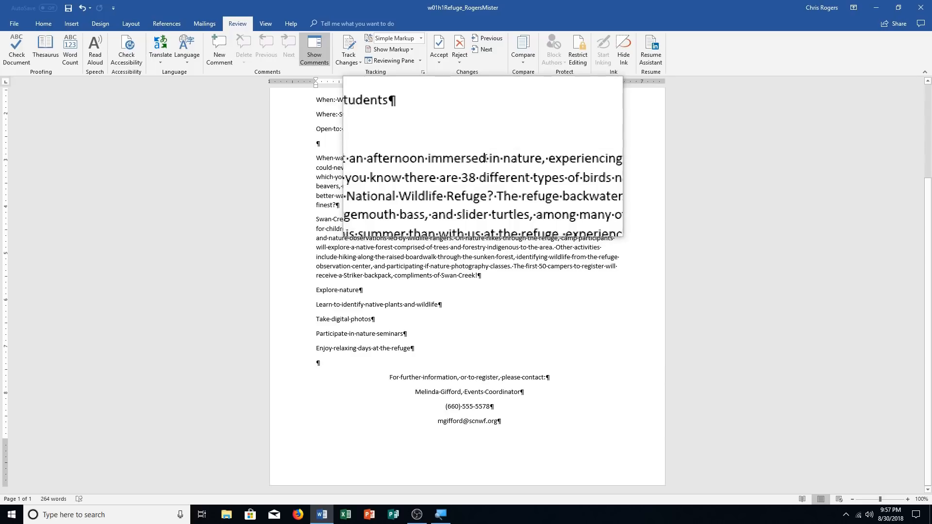
left_click_drag(484, 161, 456, 160)
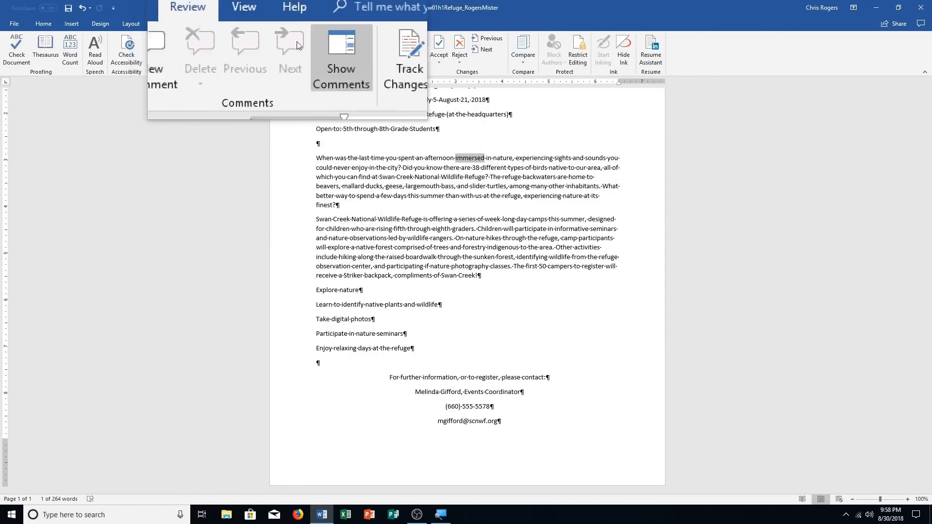
left_click(323, 23)
type("s")
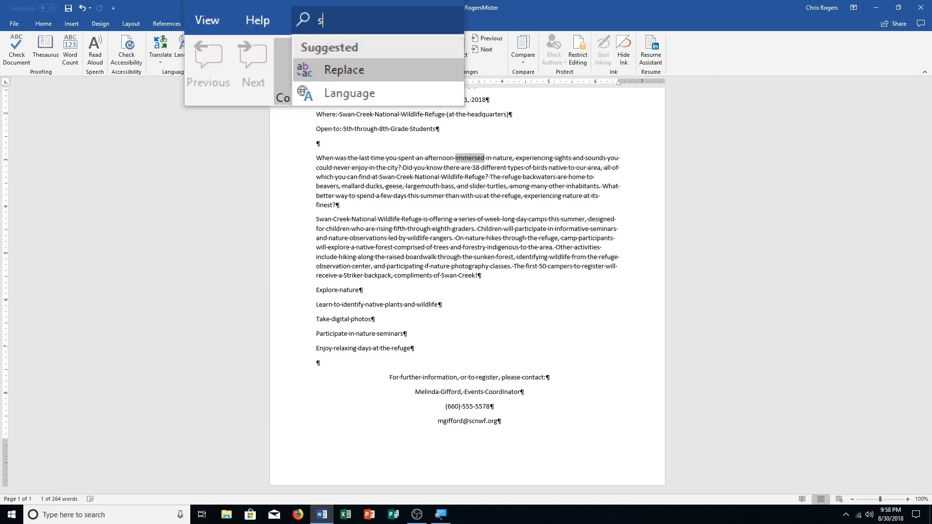
type("mart looku")
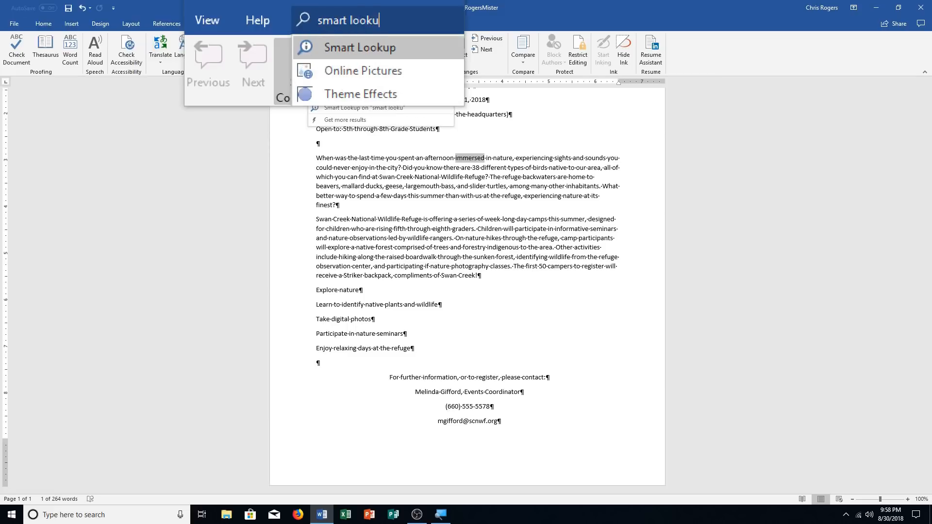
type("p")
key("Return")
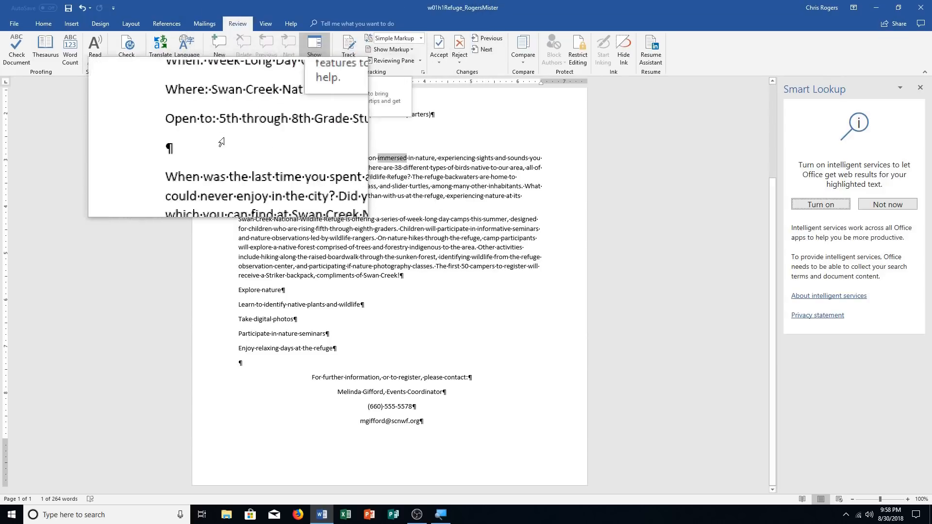
left_click(264, 25)
left_click(204, 23)
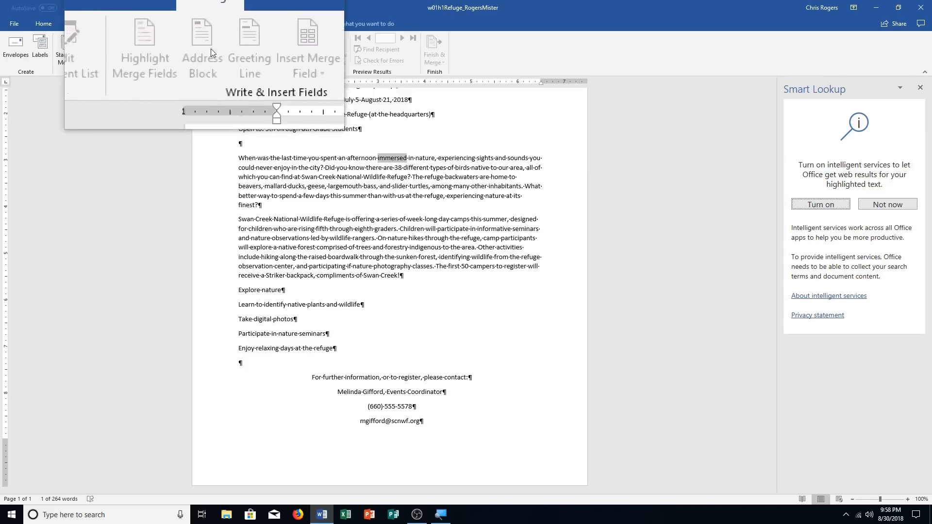
left_click(237, 24)
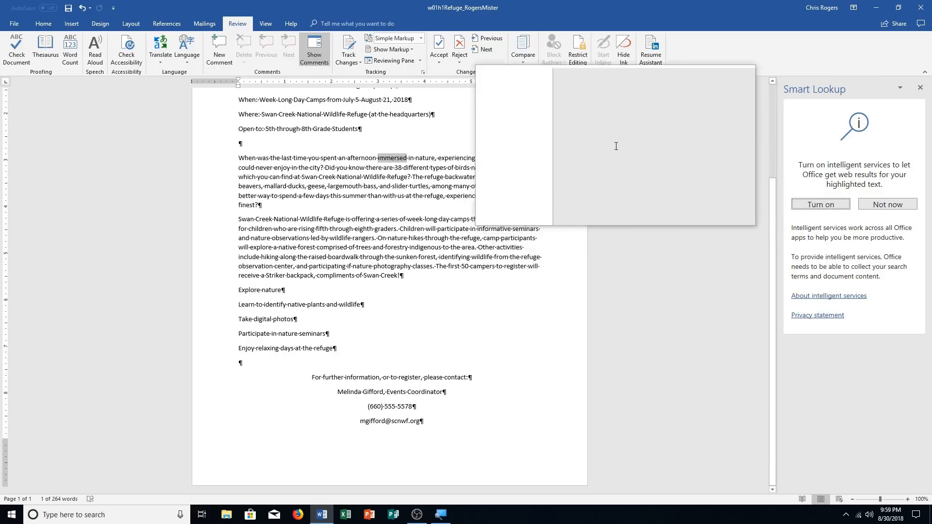
Turn on intelligent services, examine the Explore and Define results for "immersed", and close Smart Lookup.
left_click(801, 211)
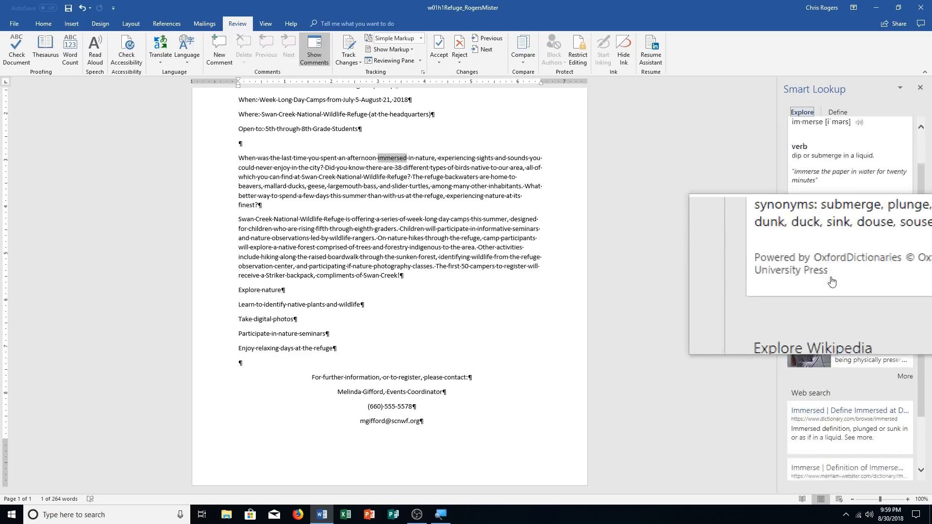
scroll(822, 299, "down", 3)
scroll(819, 318, "up", 5)
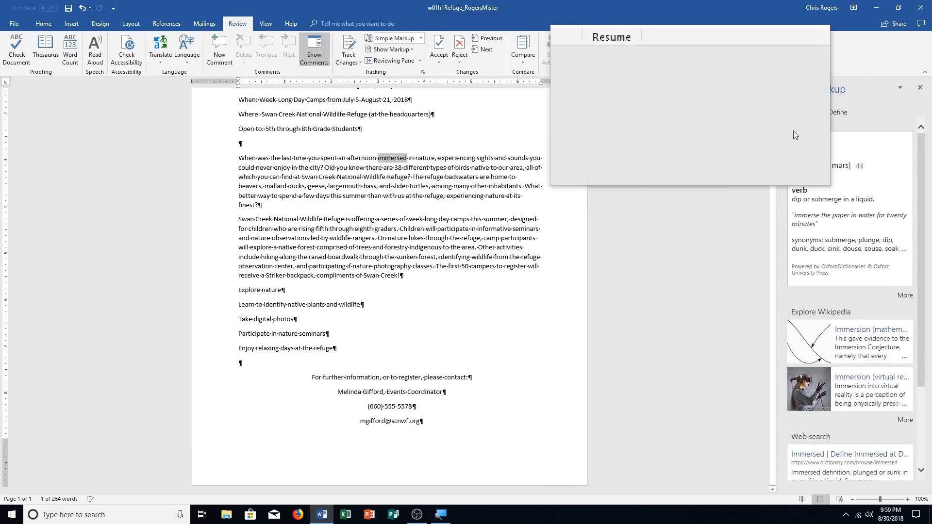
left_click(835, 112)
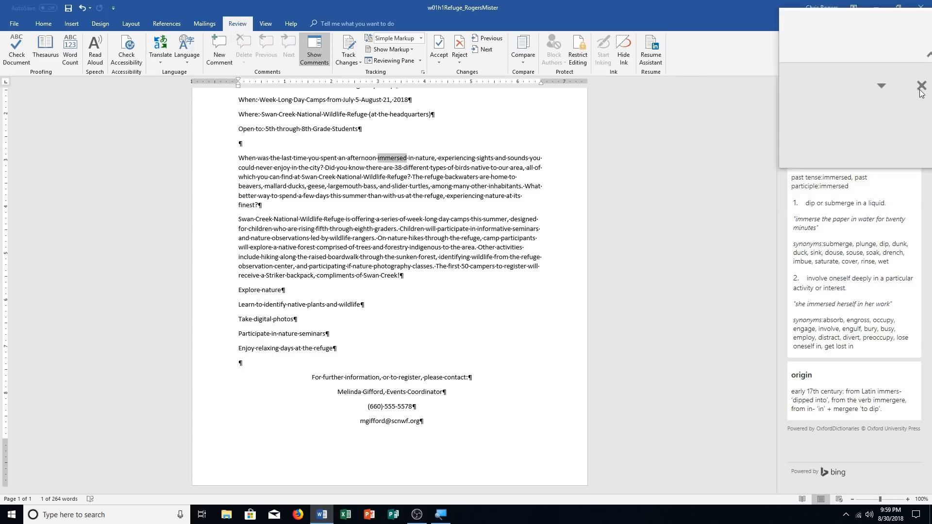
left_click(919, 92)
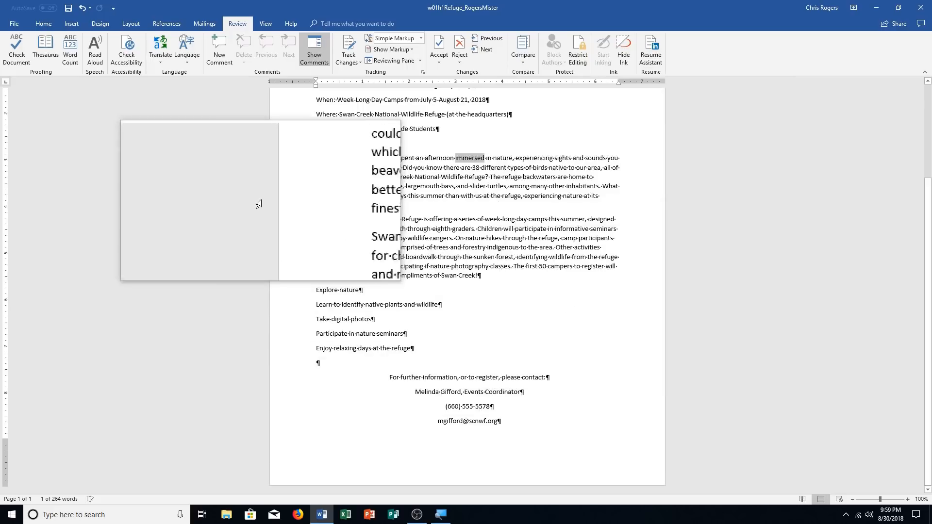
Open the Thesaurus on the opening word of the first body paragraph and search the document for "absorbed".
left_click(352, 176)
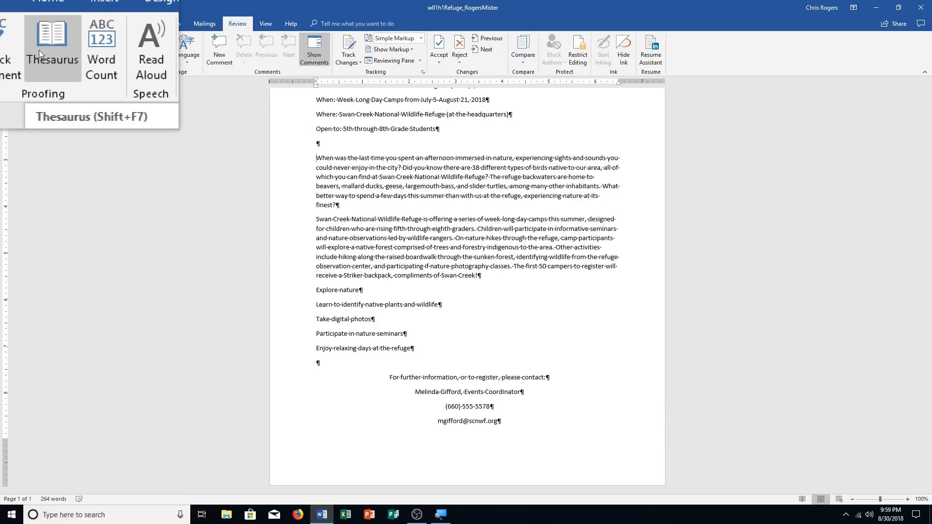
left_click(39, 51)
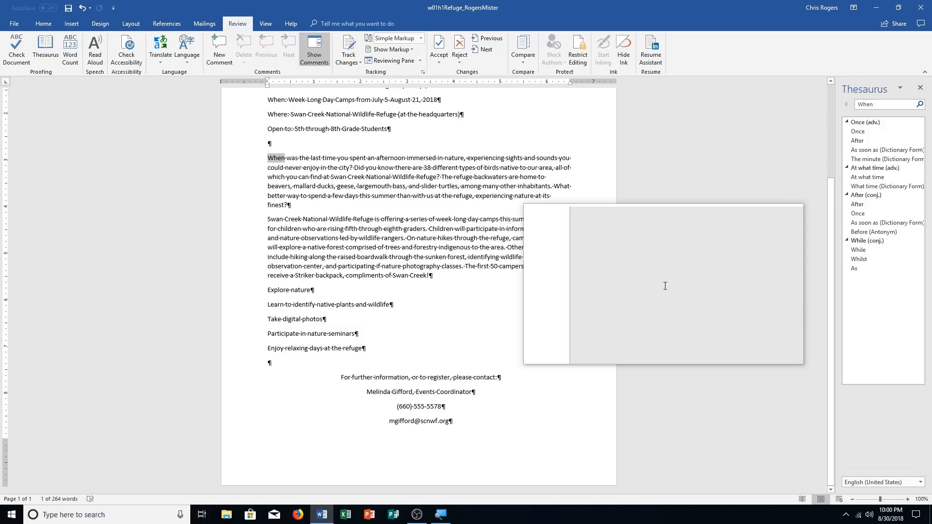
key("ctrl+f")
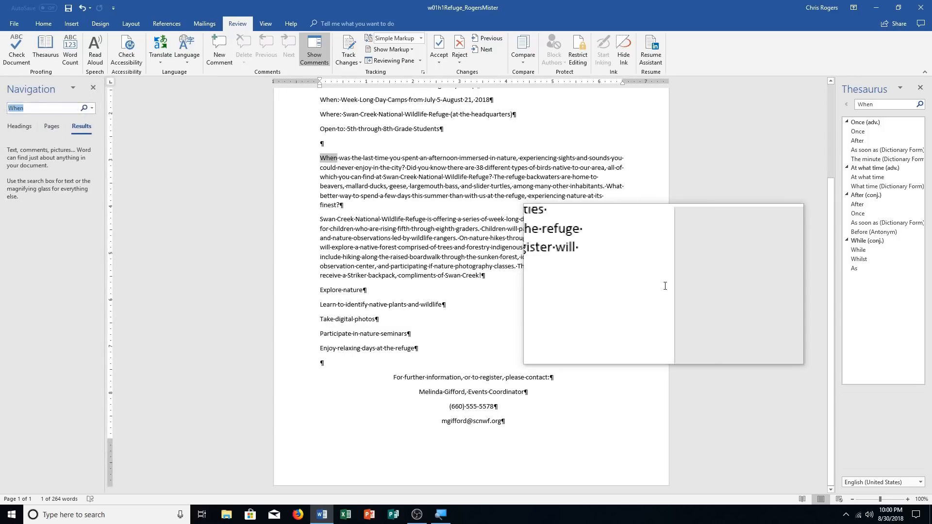
type("absorbed")
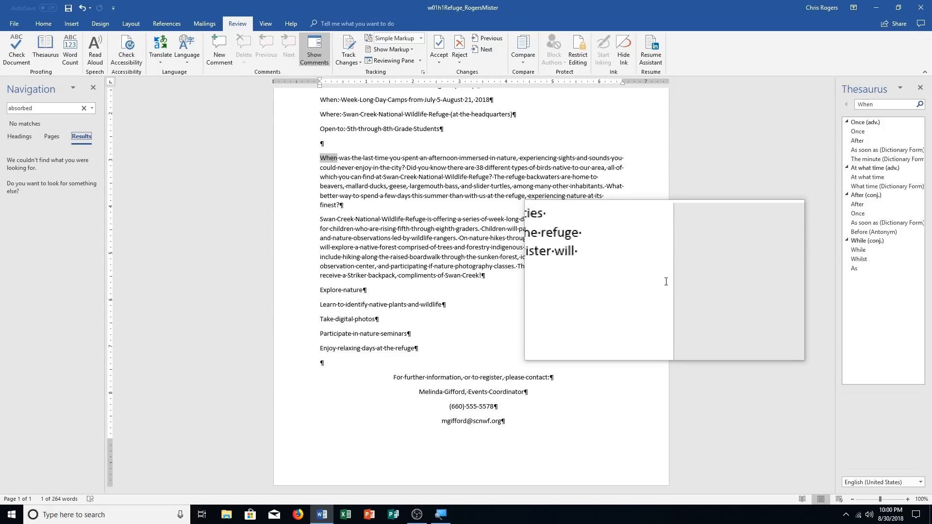
Look up synonyms for "absorbed" in the Thesaurus.
left_click_drag(879, 105, 860, 98)
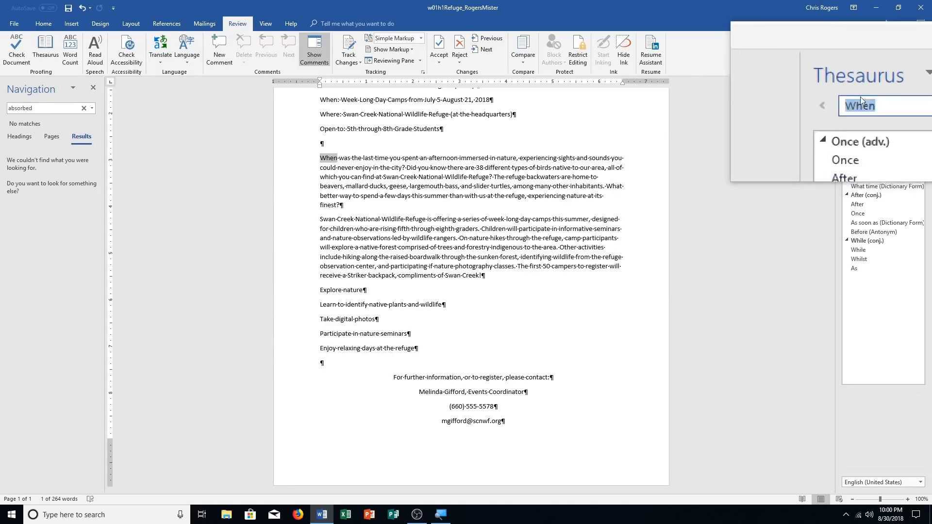
left_click(809, 163)
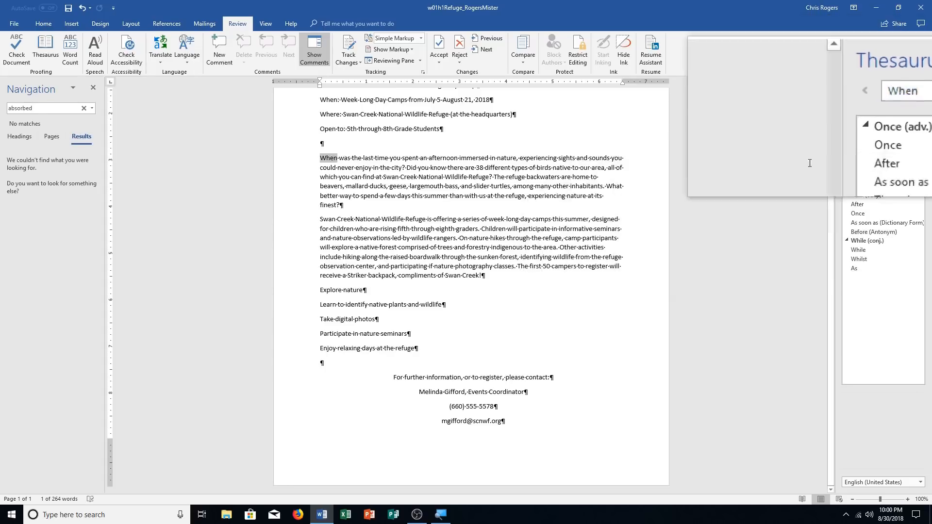
double_click(888, 106)
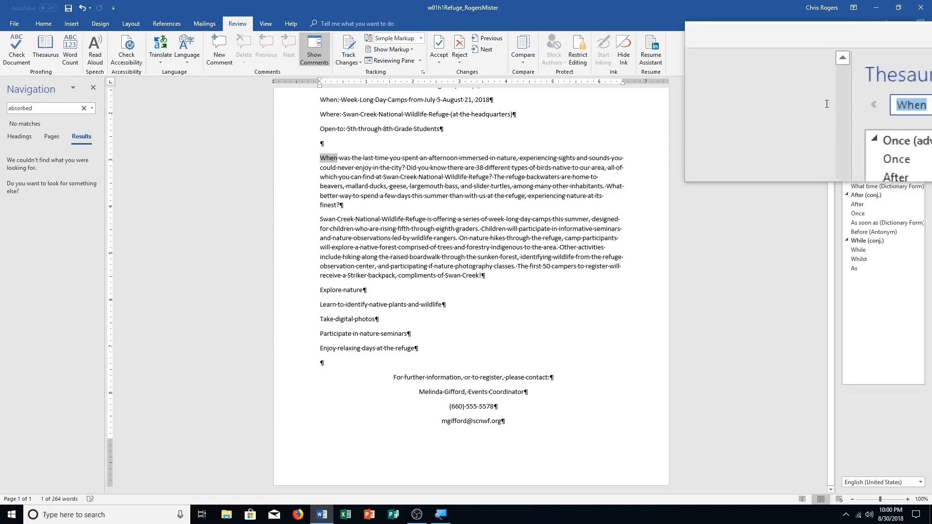
type("absorbed")
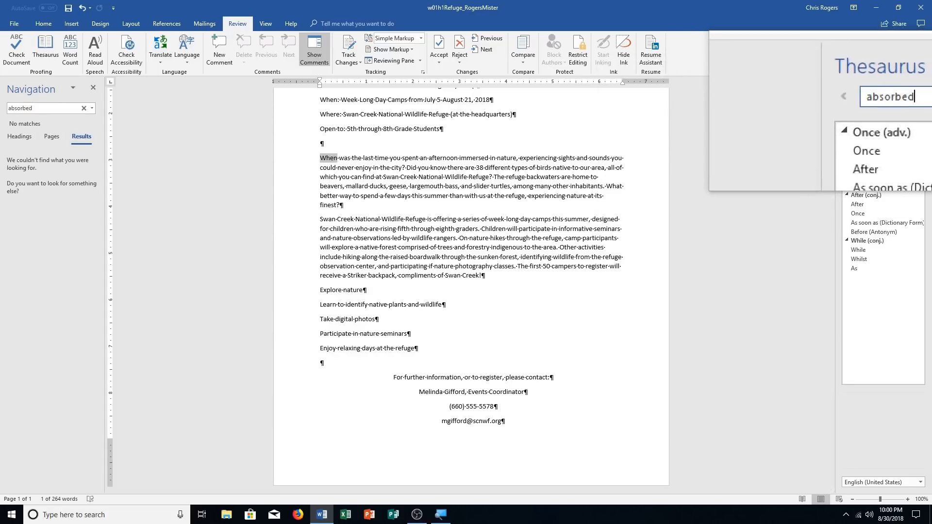
key("Return")
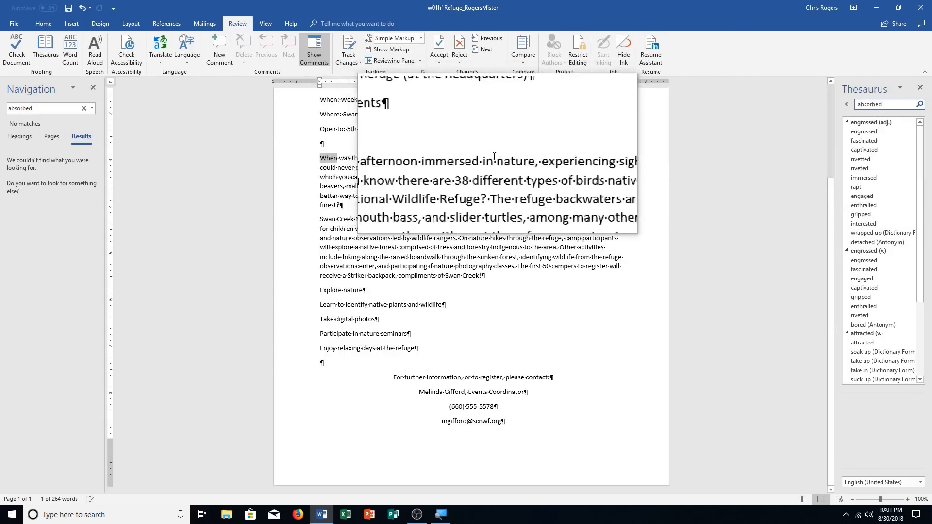
Select "immersed" in the first body paragraph and reopen the Thesaurus on that word.
double_click(477, 159)
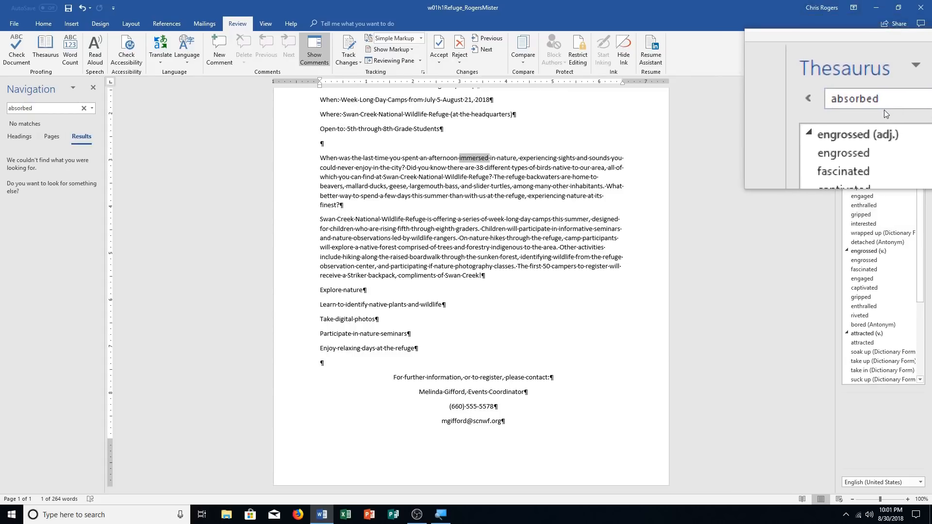
left_click_drag(884, 107, 855, 100)
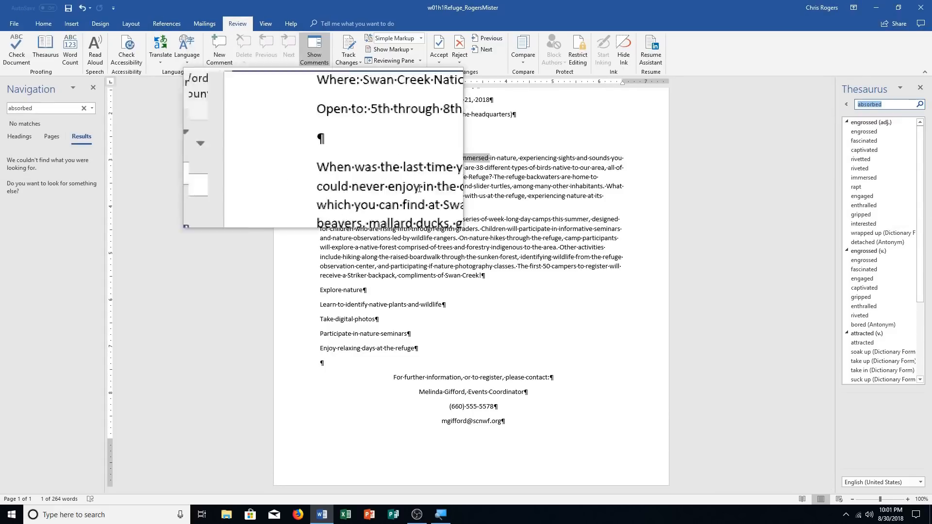
left_click(919, 88)
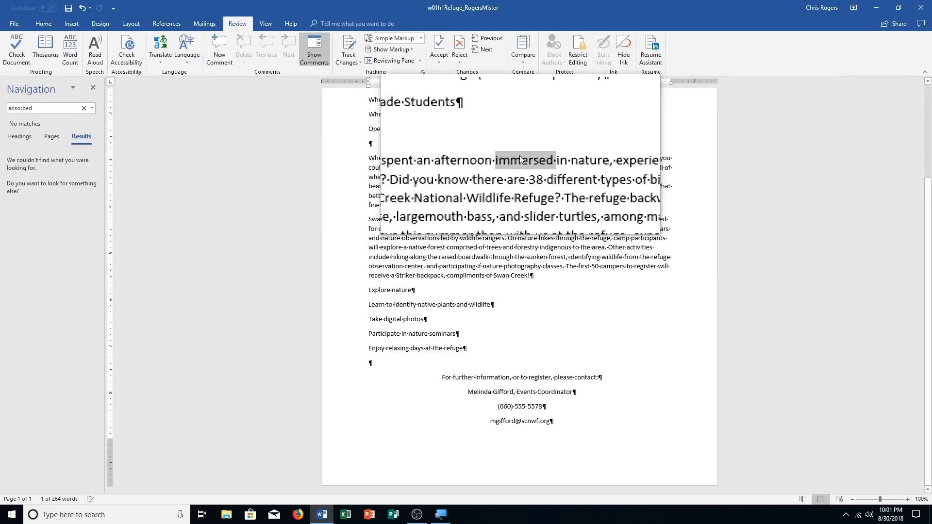
left_click(46, 48)
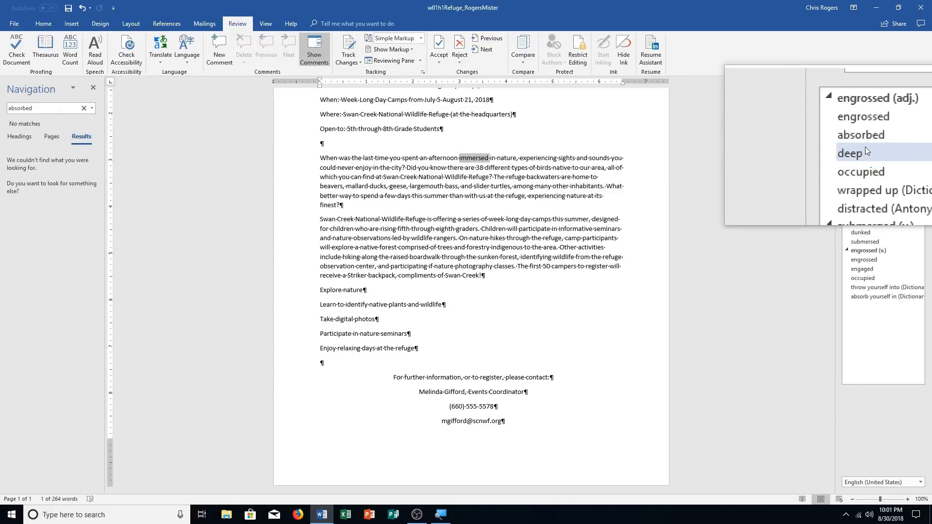
Look up the synonyms for "absorbed" from the Thesaurus results and go back to the entries for "immersed".
left_click(863, 143)
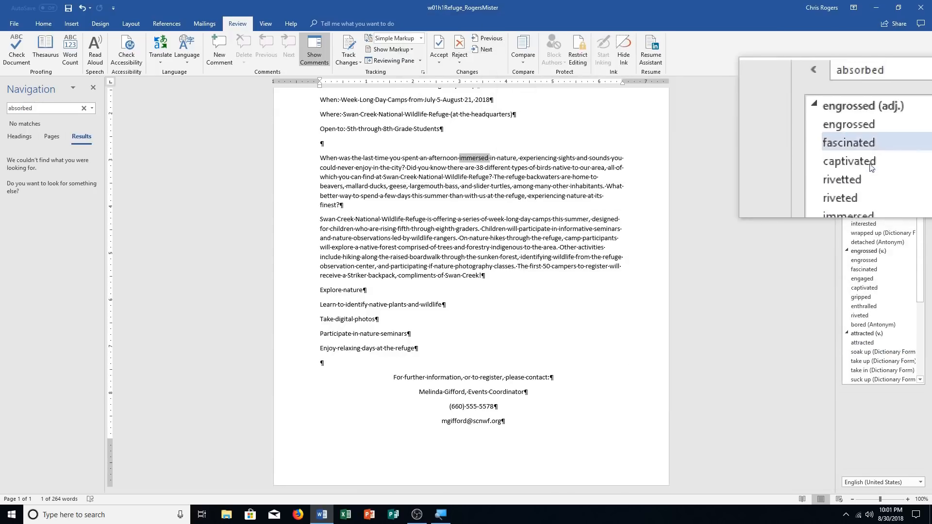
right_click(865, 179)
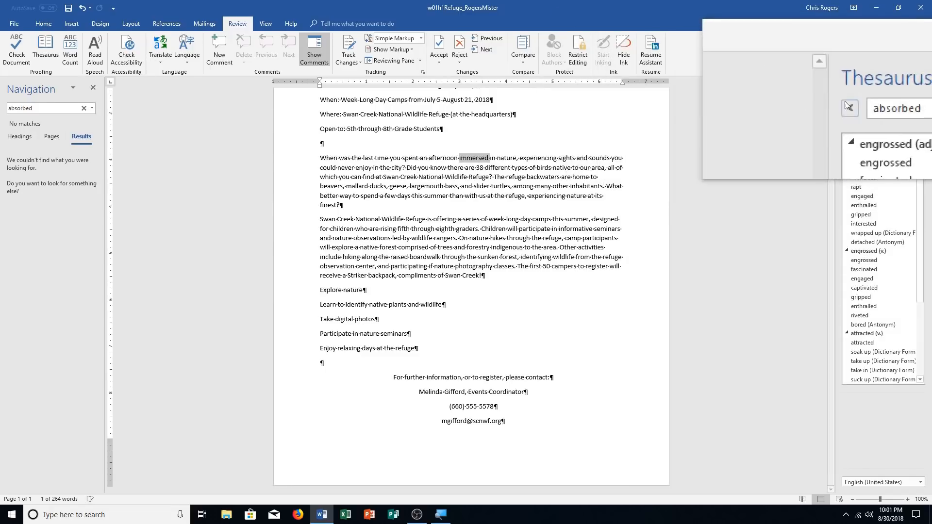
left_click(847, 103)
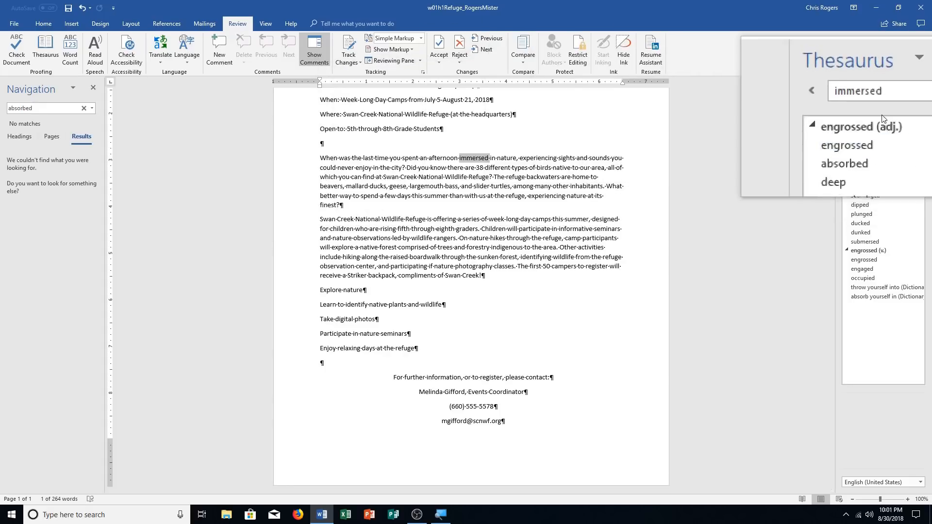
Replace "immersed" in the first body paragraph with the synonym "absorbed" and close the Thesaurus.
left_click(918, 159)
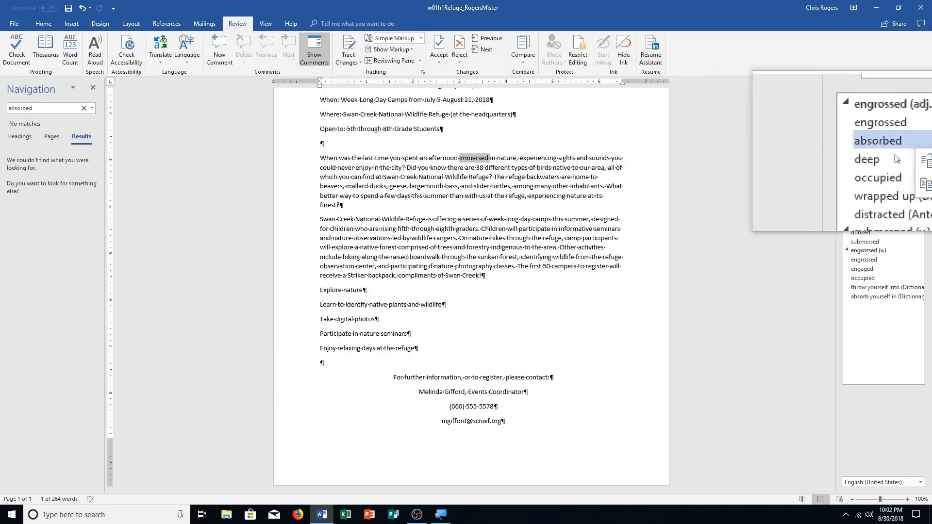
left_click(913, 155)
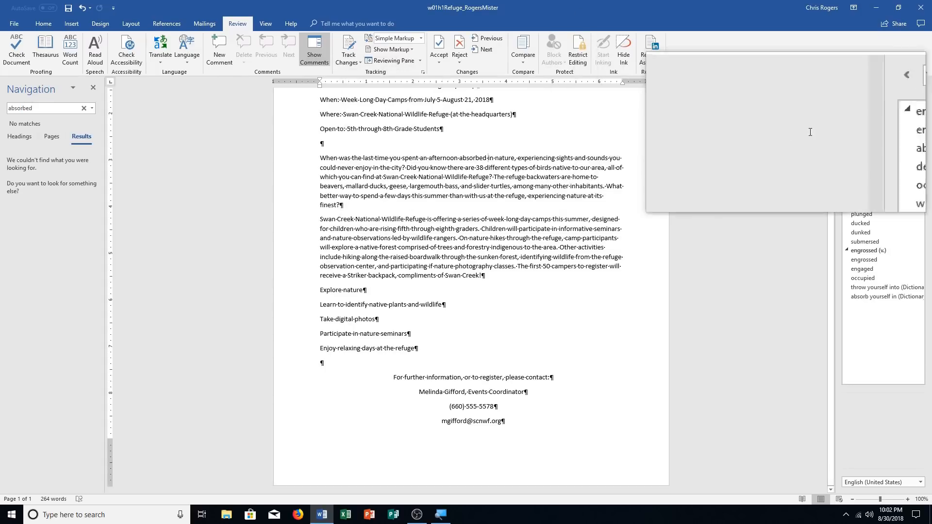
left_click(923, 90)
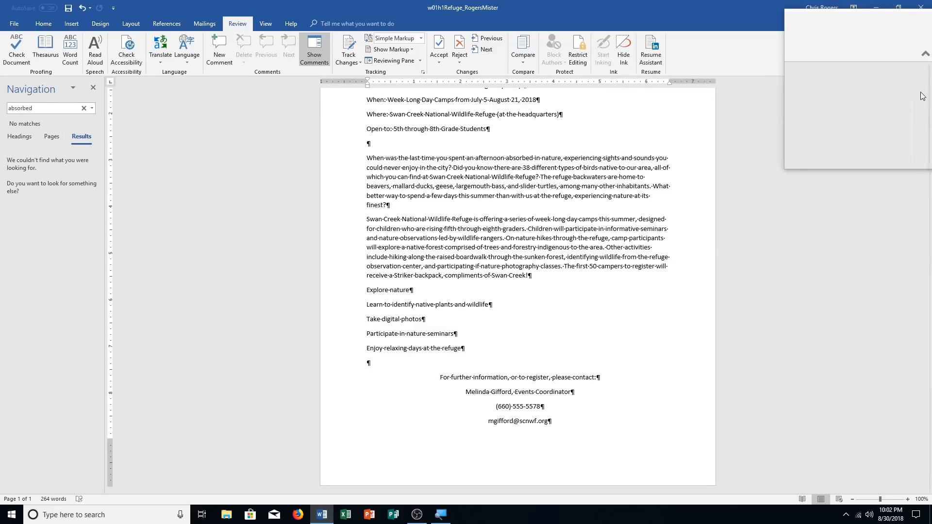
Close the Navigation pane and save the document with the replaced word.
left_click(97, 88)
left_click(68, 8)
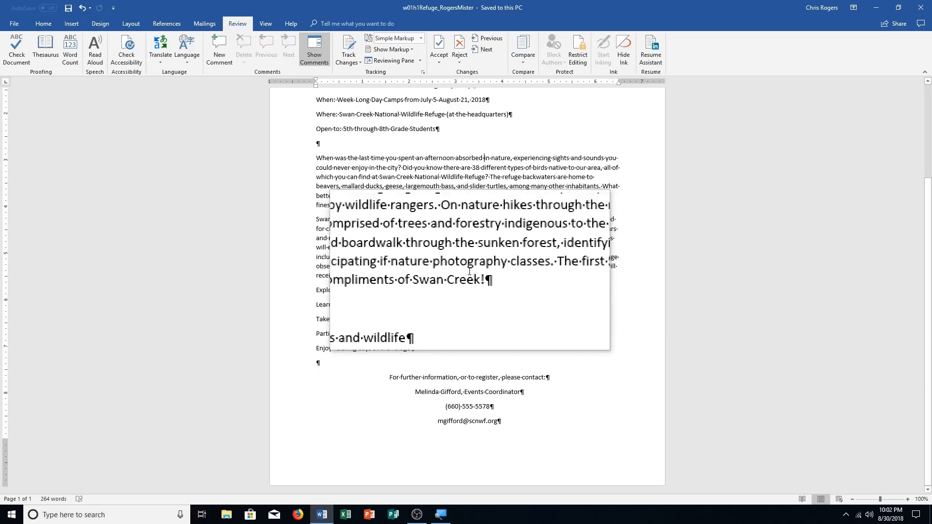
Examine the General, Language and Save settings in Word Options, including the AutoRecover settings, and cancel the dialog.
left_click(12, 24)
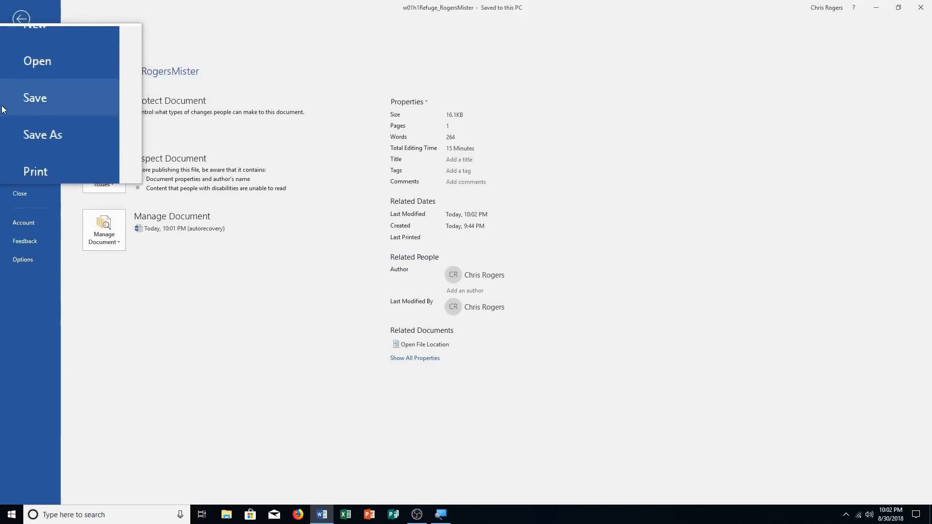
left_click(20, 261)
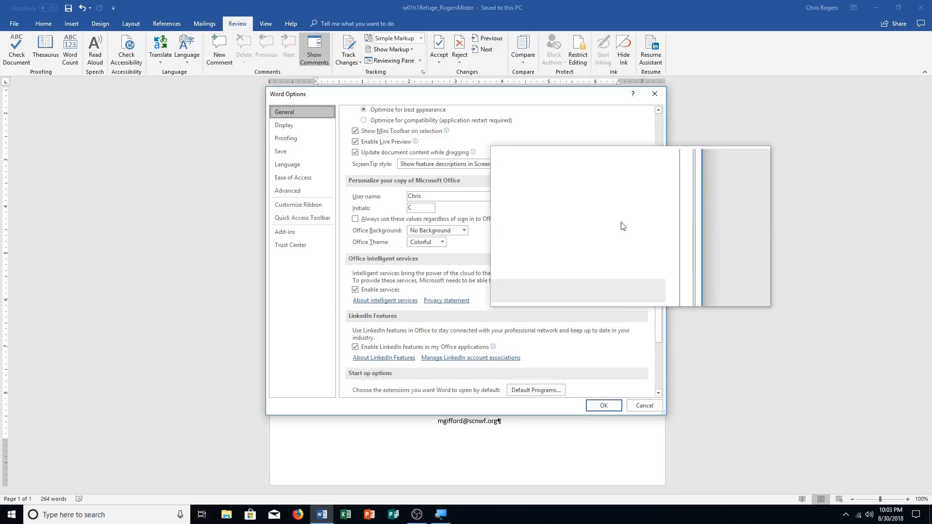
scroll(574, 259, "up", 2)
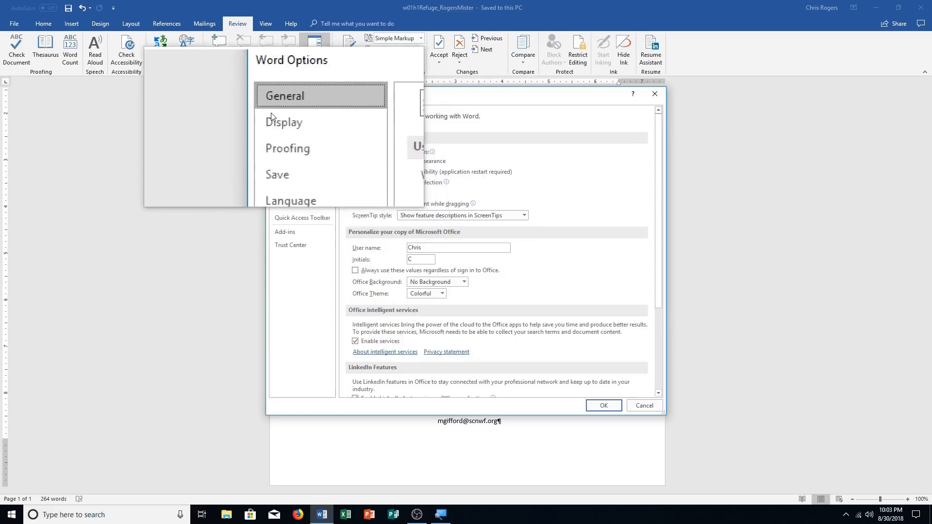
left_click(284, 164)
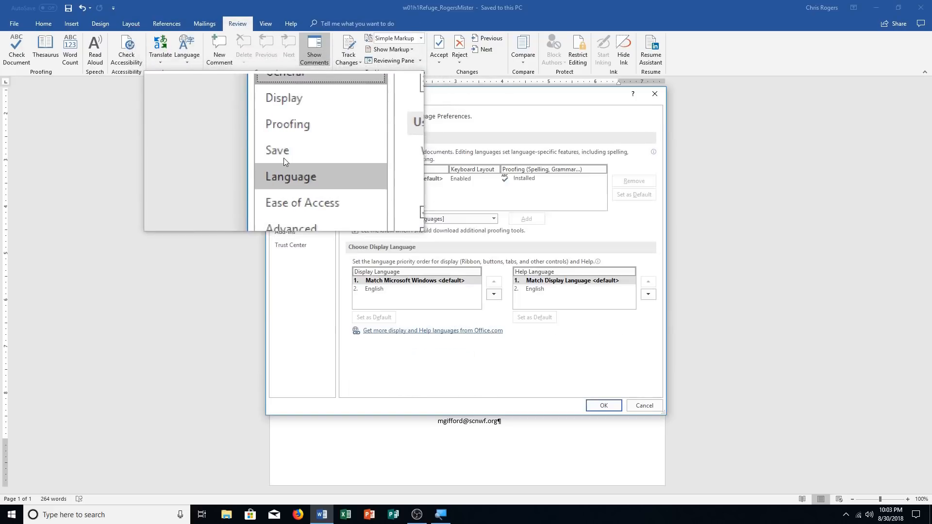
left_click(283, 152)
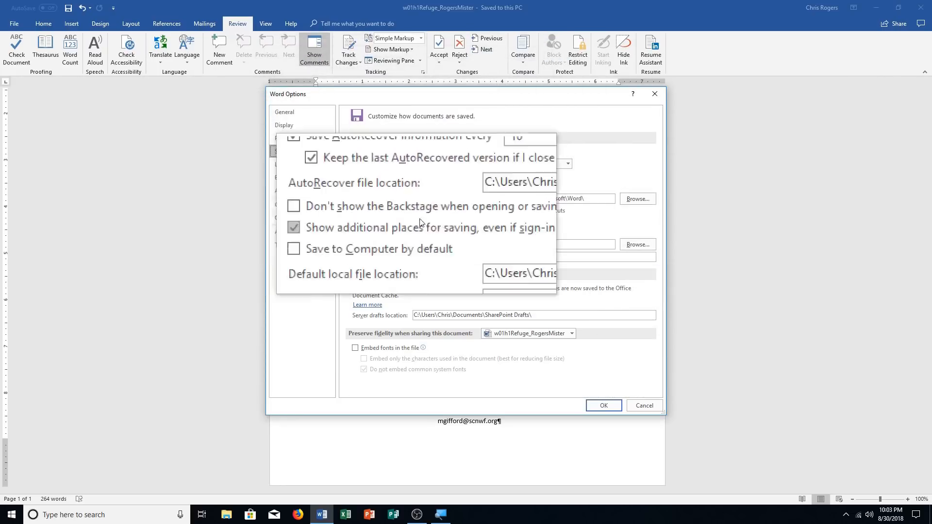
left_click(654, 405)
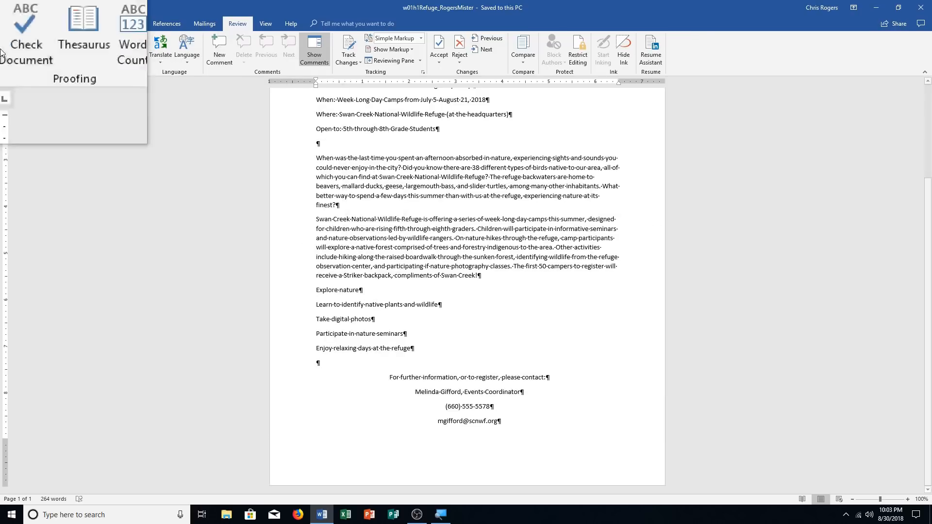
Try renaming the Review ribbon tab to "Review Document" in the ribbon customization options, and cancel the dialogs.
left_click(13, 27)
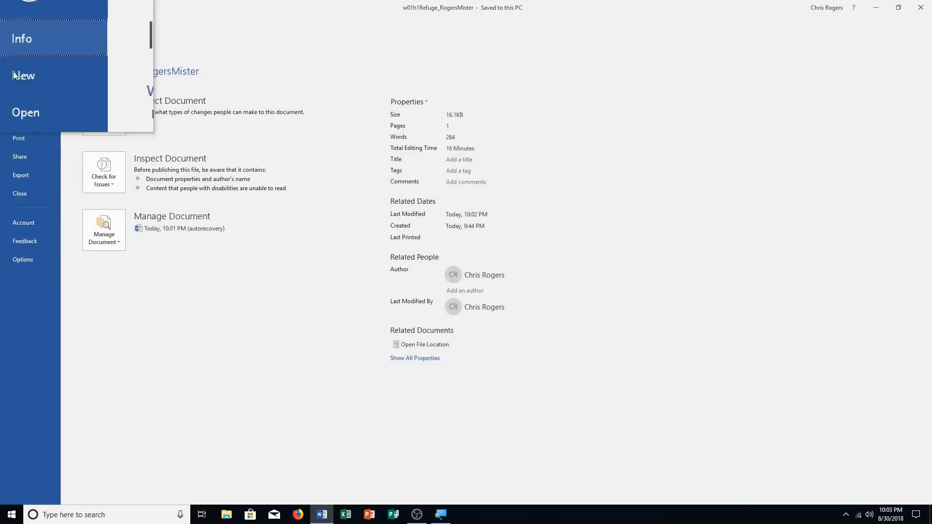
left_click(15, 262)
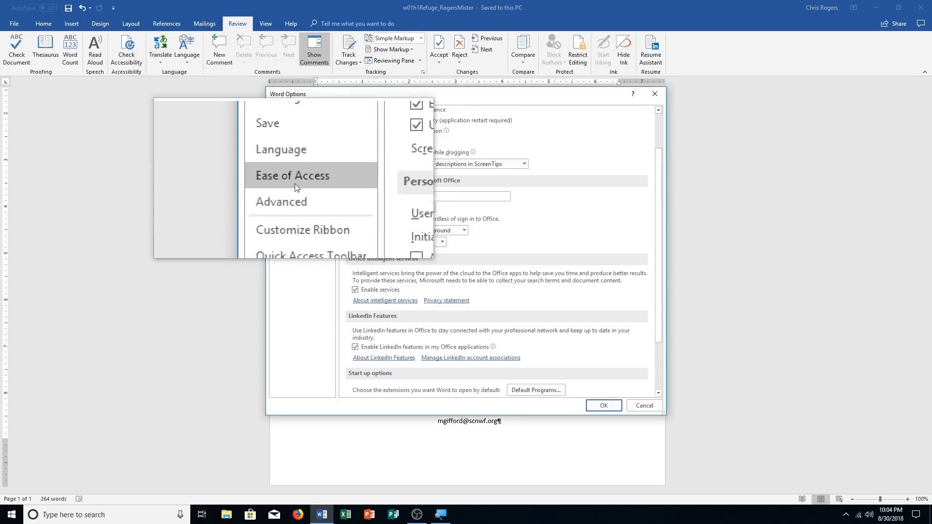
left_click(301, 207)
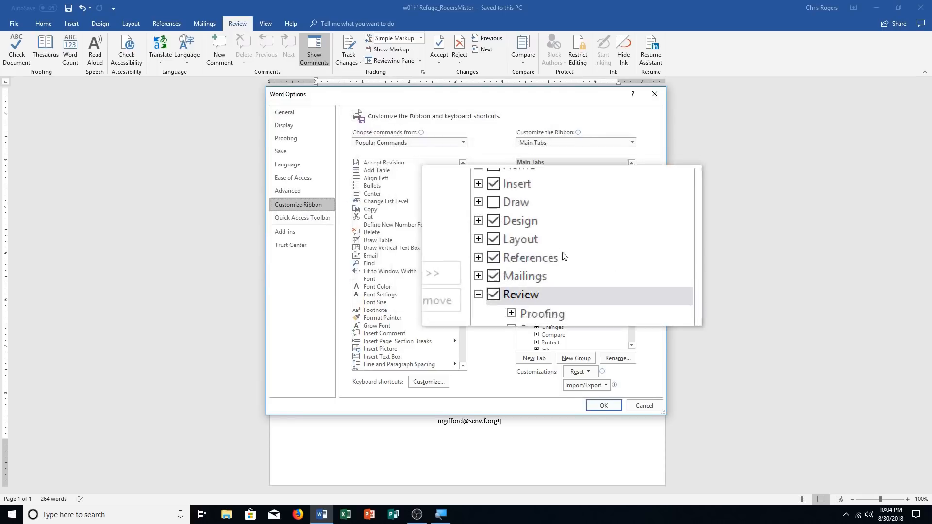
left_click(549, 273)
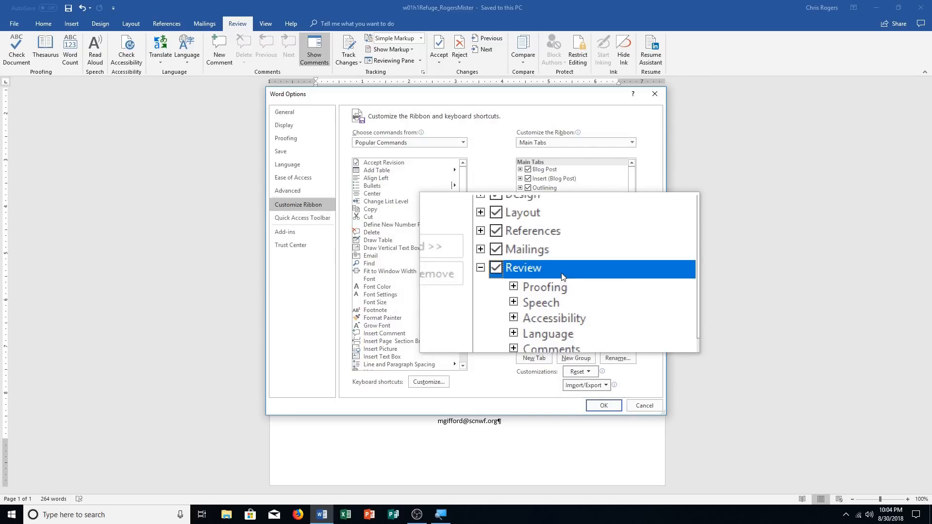
left_click(613, 365)
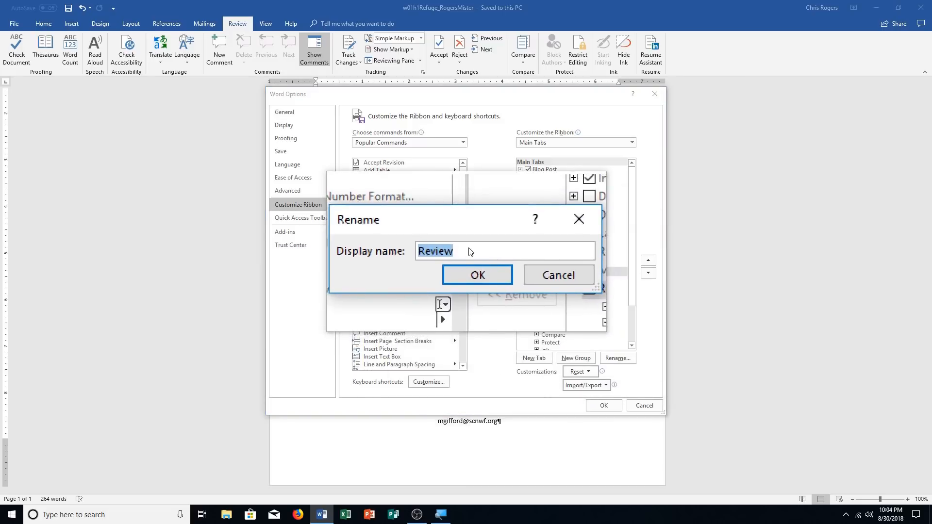
type("Revi")
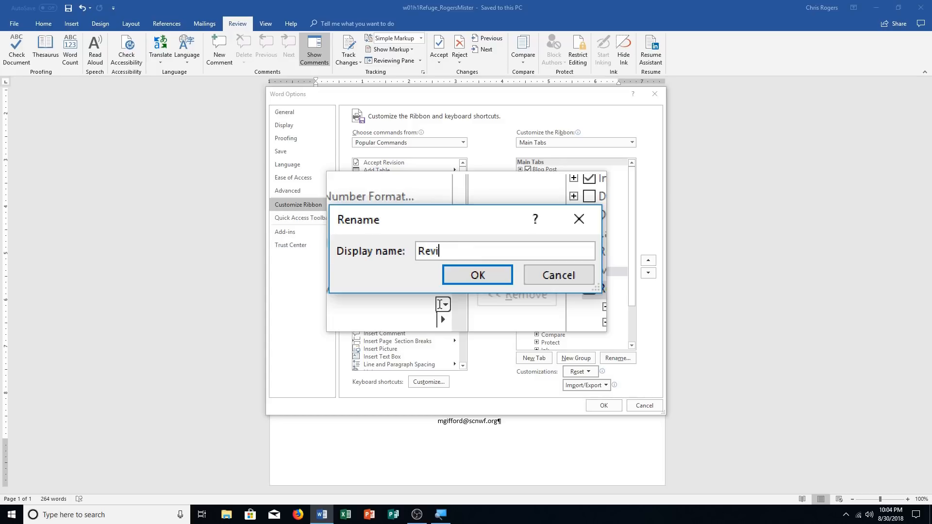
type("ew Document")
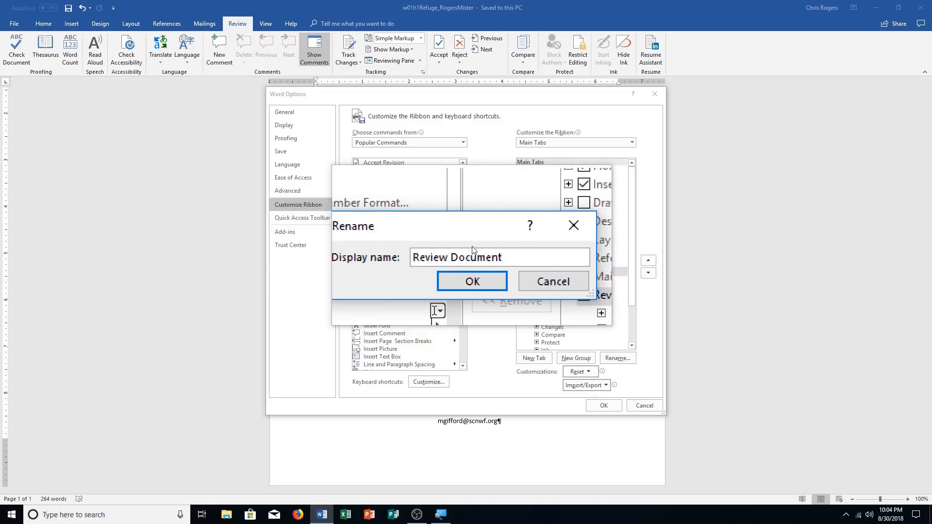
left_click(521, 261)
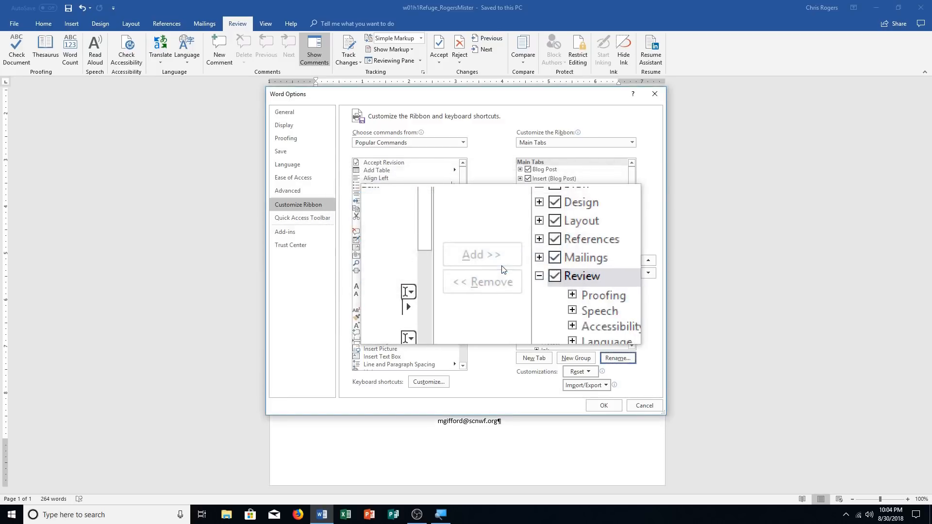
left_click(647, 408)
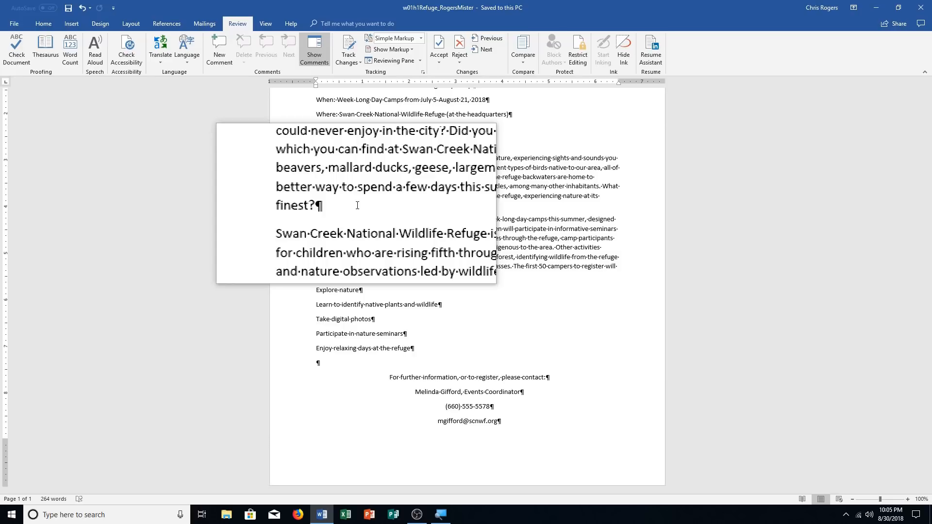
Add the New and Check Document commands to the Quick Access Toolbar.
left_click(111, 12)
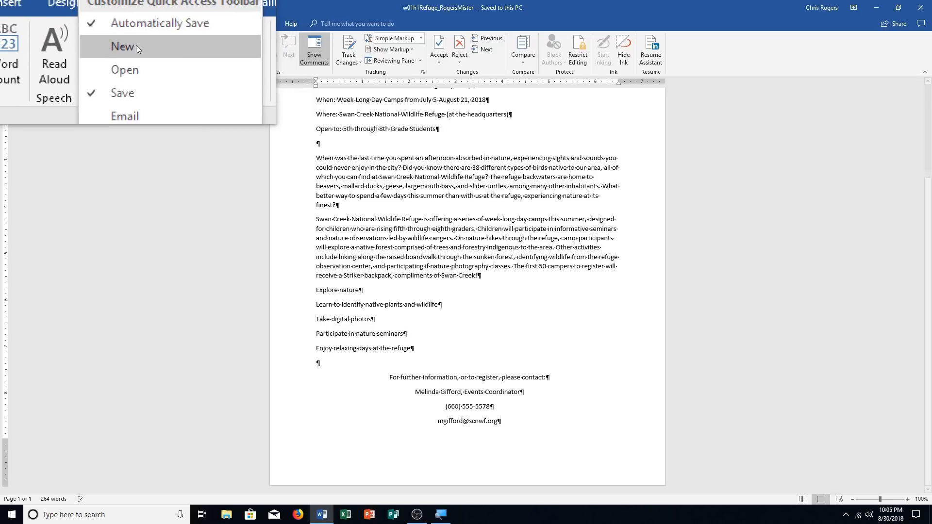
left_click(136, 45)
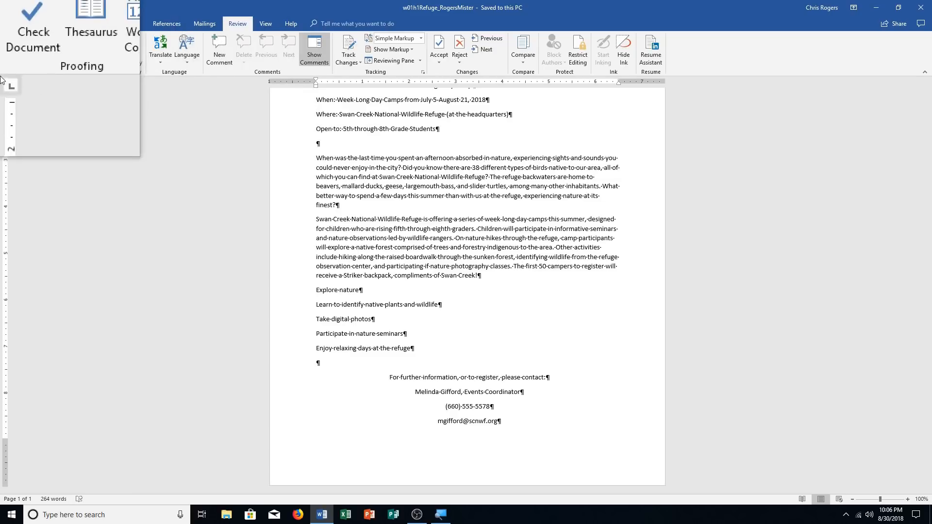
right_click(13, 57)
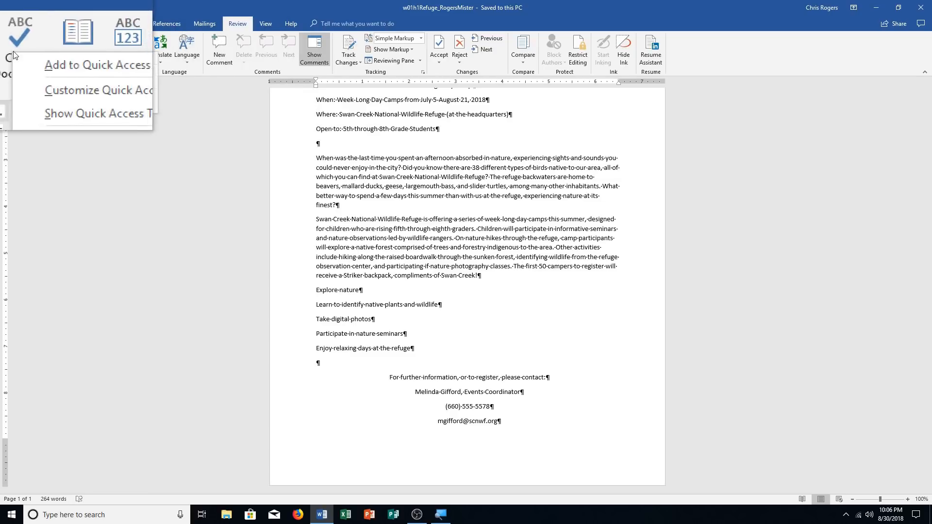
left_click(47, 60)
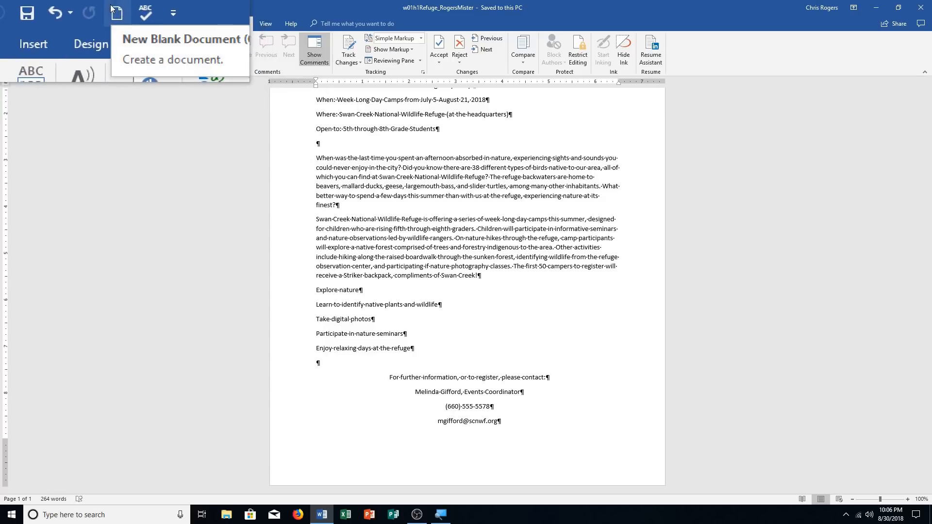
Remove the New Blank Document and Editor commands from the Quick Access Toolbar.
right_click(111, 8)
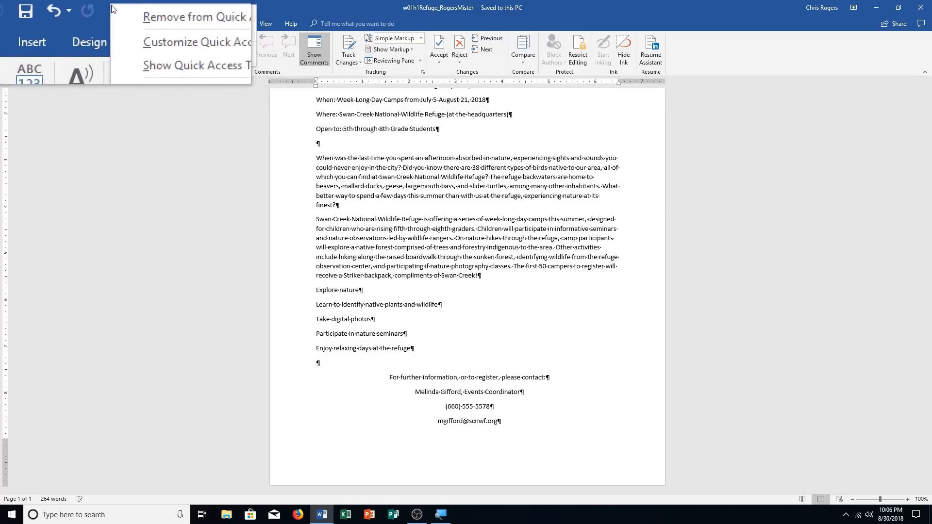
left_click(115, 11)
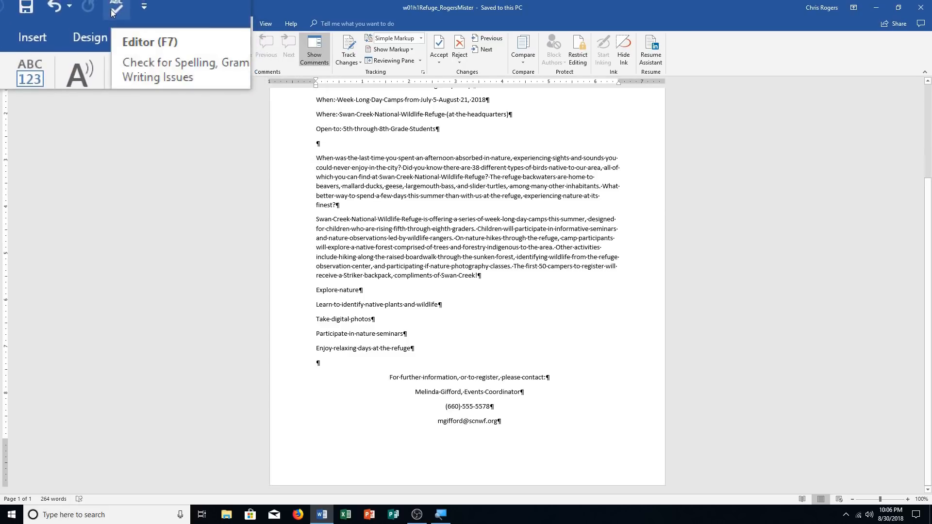
right_click(113, 11)
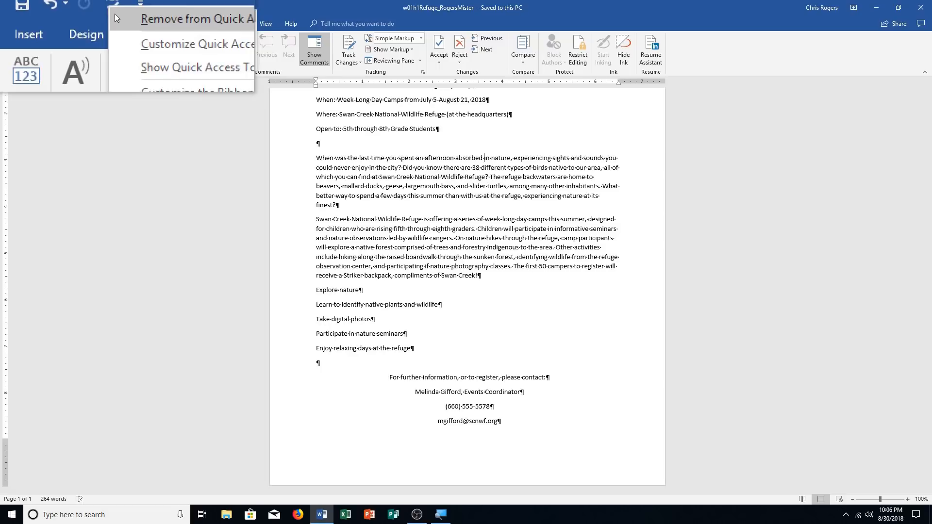
left_click(116, 18)
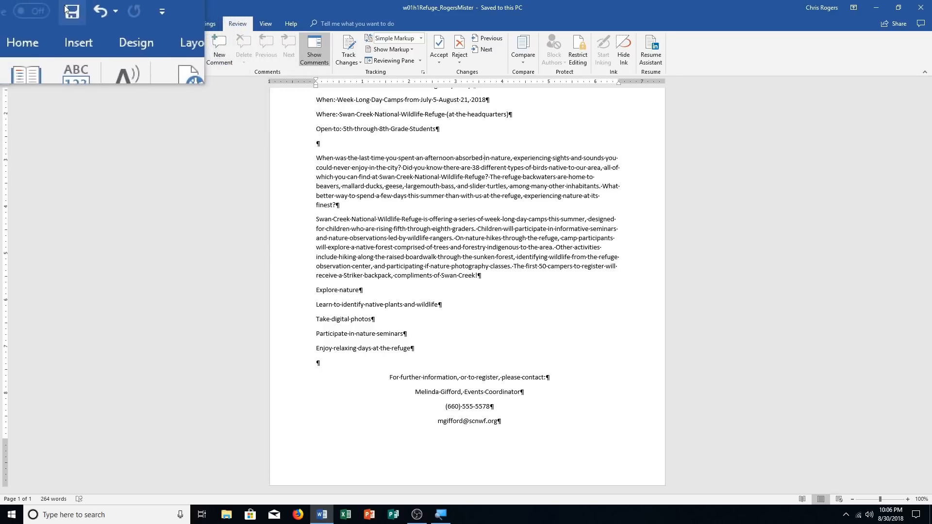
Save the refuge document.
left_click(65, 8)
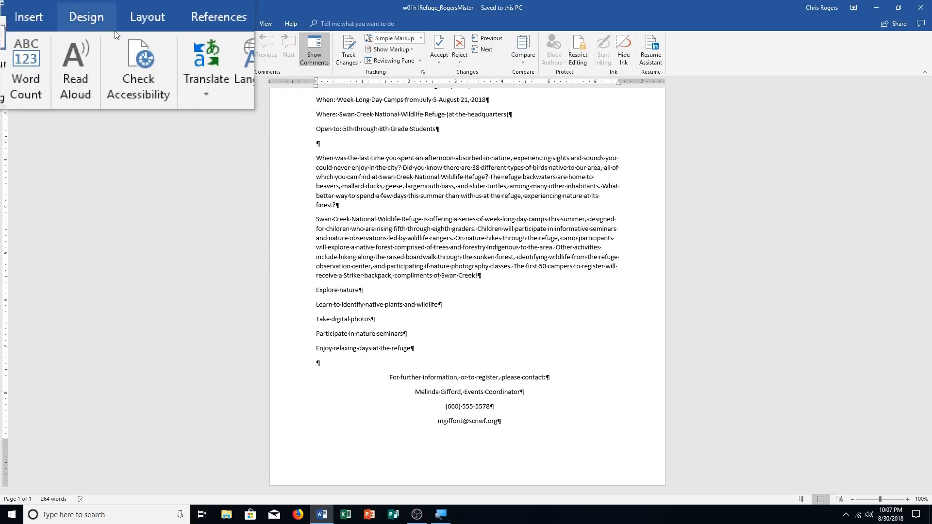